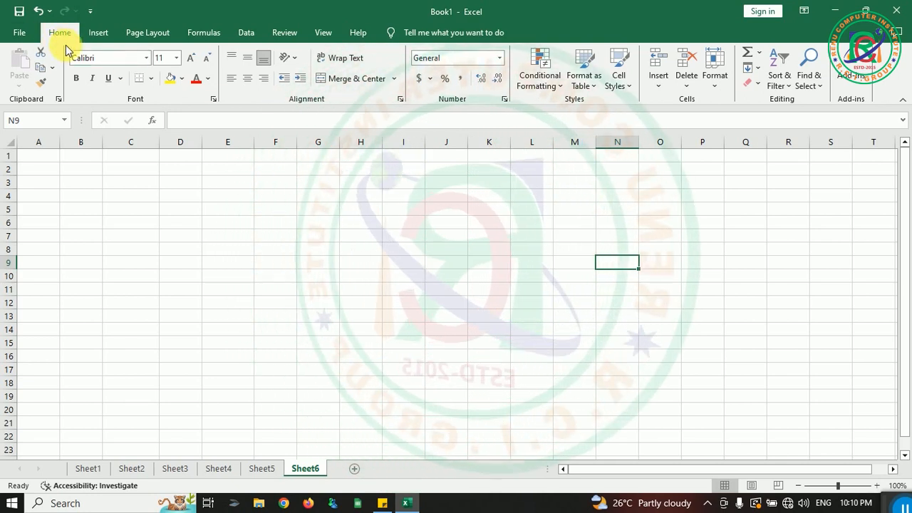
# Step: Merge and center the cell range D3:F4 on Sheet6
pyautogui.click(239, 264)
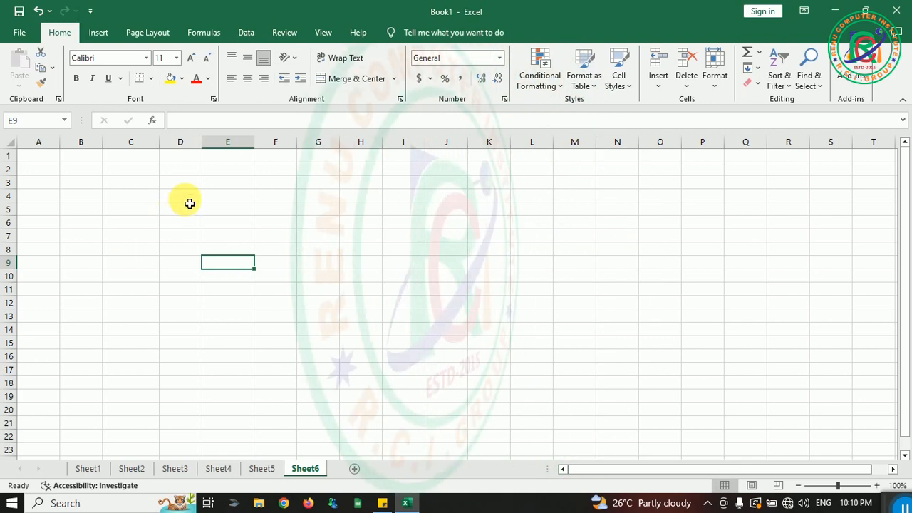
pyautogui.moveTo(179, 185); pyautogui.dragTo(287, 199)
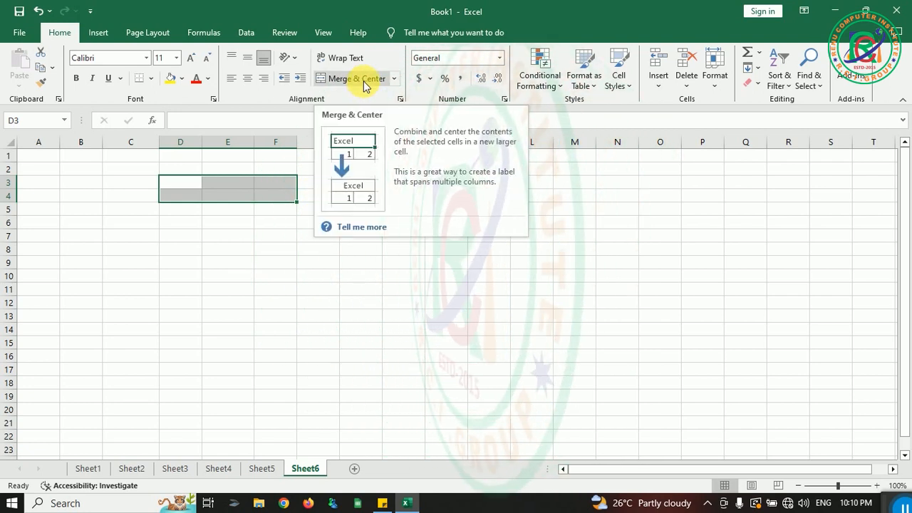
pyautogui.click(373, 91)
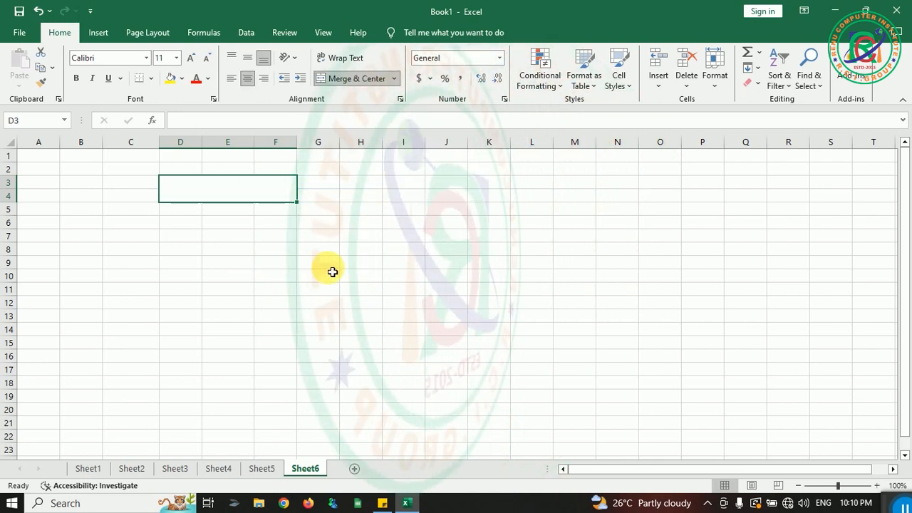
pyautogui.click(360, 247)
# Step: Enter the text JANUARY in the merged cell D3
pyautogui.click(240, 196)
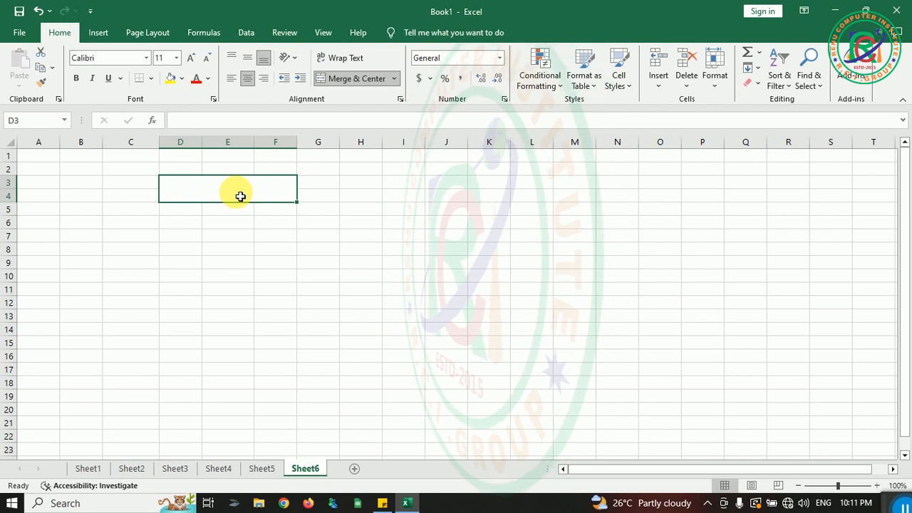
pyautogui.write('JANUARY')
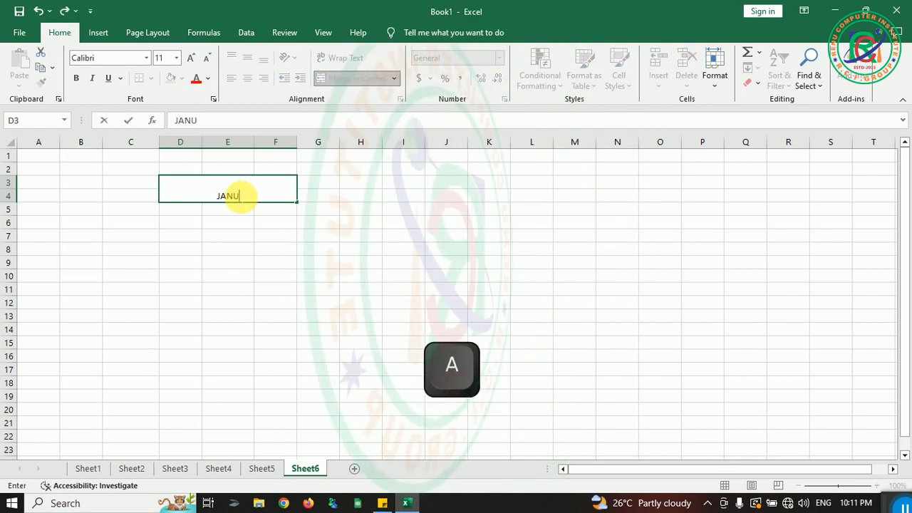
pyautogui.click(377, 226)
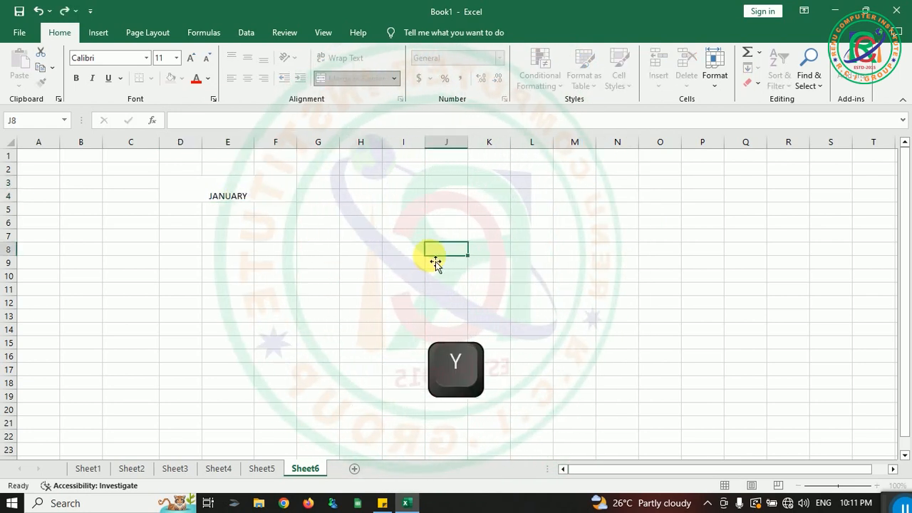
pyautogui.click(427, 253)
# Step: Increase the font size of the JANUARY heading in the merged cell to 24
pyautogui.click(270, 199)
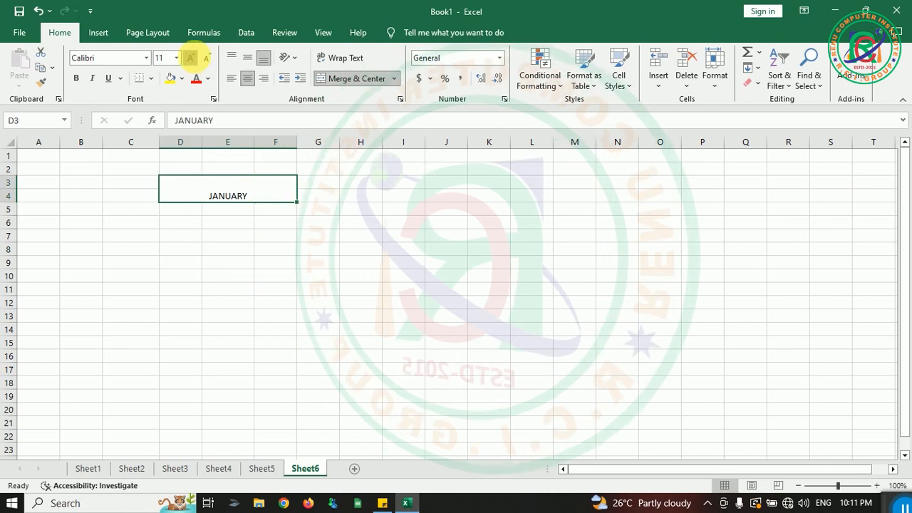
pyautogui.click(192, 58)
pyautogui.click(192, 58)
pyautogui.click(191, 58)
pyautogui.click(191, 57)
pyautogui.click(191, 57)
pyautogui.click(191, 57)
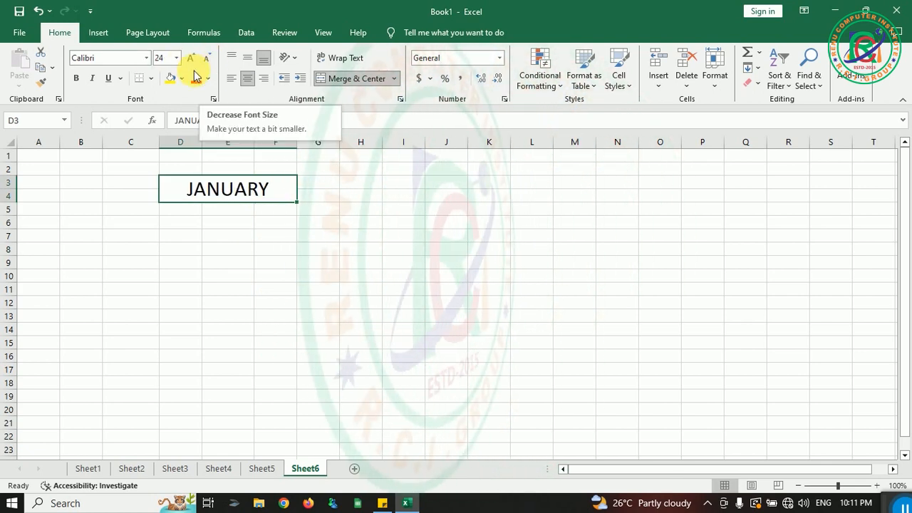
pyautogui.click(419, 294)
# Step: Change the font of the JANUARY heading to Akash S_A_U
pyautogui.click(230, 192)
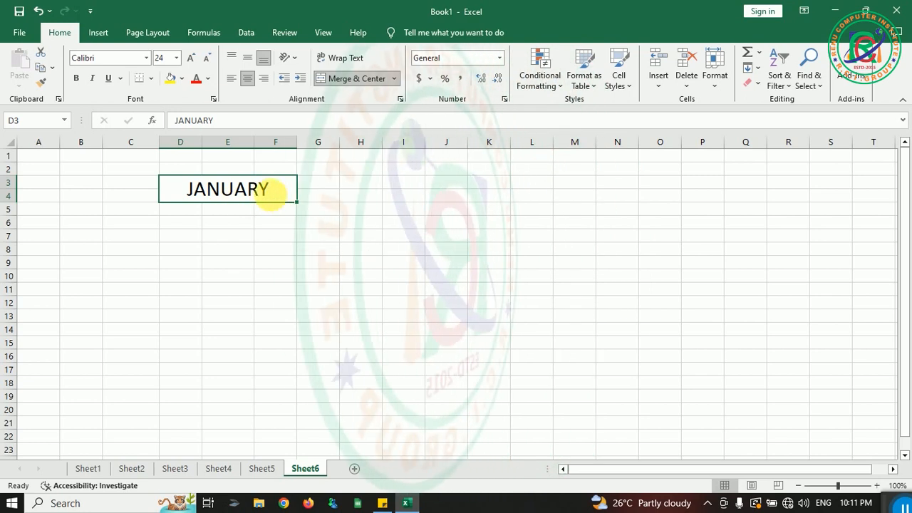
pyautogui.click(147, 59)
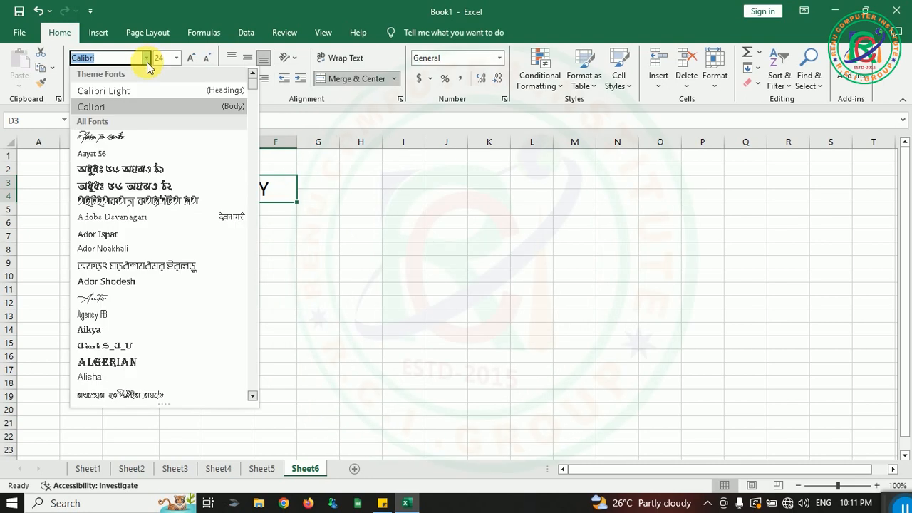
pyautogui.click(163, 347)
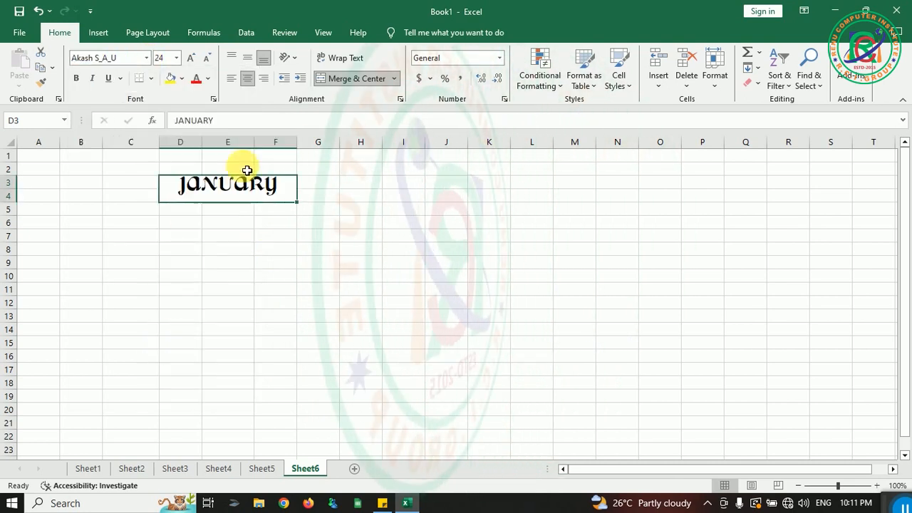
# Step: Middle-align the JANUARY heading vertically in its merged cell and set its font size to 20
pyautogui.click(248, 58)
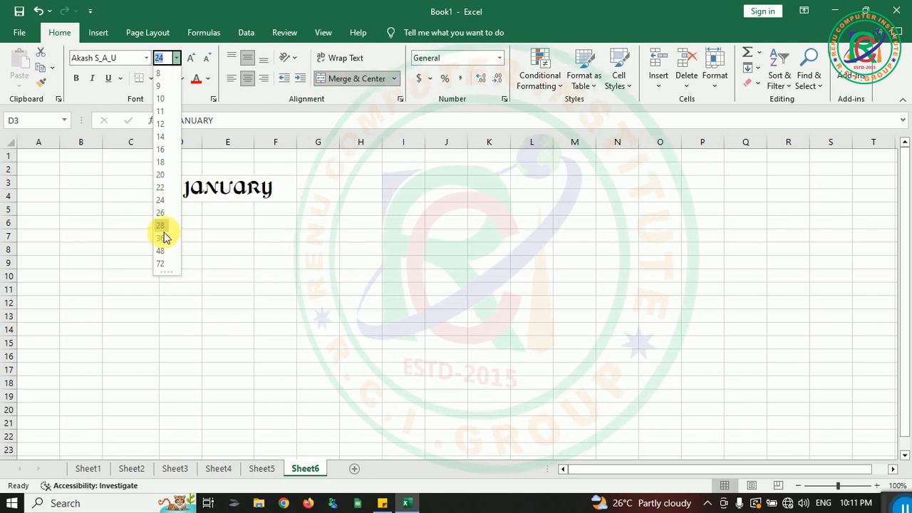
pyautogui.click(162, 176)
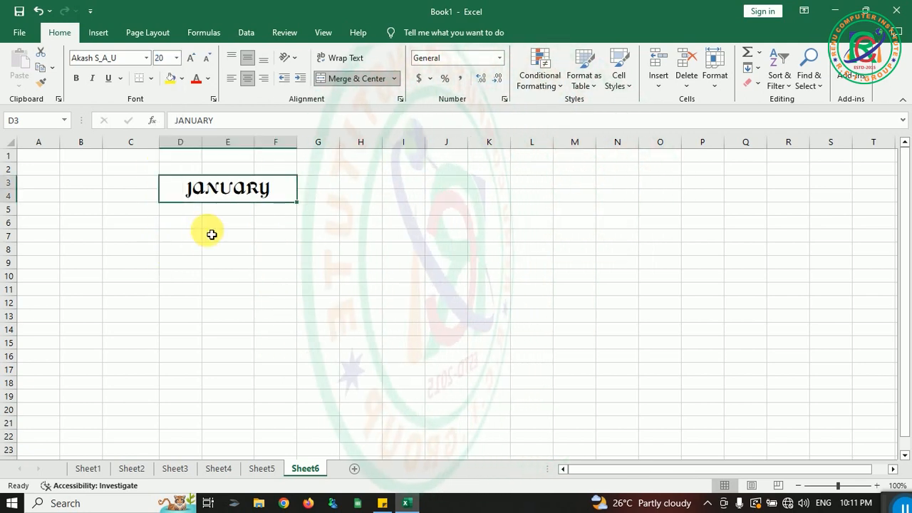
# Step: Enlarge the JANUARY heading's font in increments and reduce it back to size 20
pyautogui.click(192, 60)
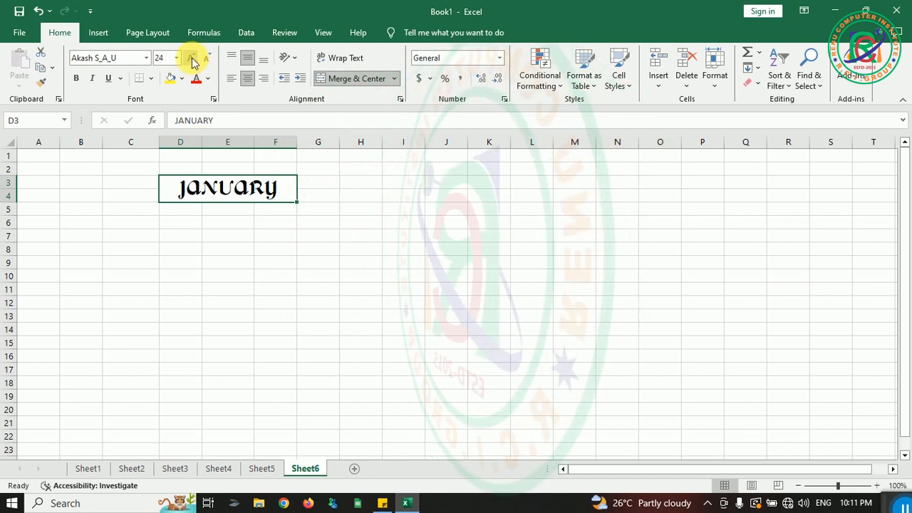
pyautogui.click(192, 61)
pyautogui.click(193, 60)
pyautogui.click(206, 58)
pyautogui.click(207, 58)
pyautogui.click(207, 59)
pyautogui.click(208, 62)
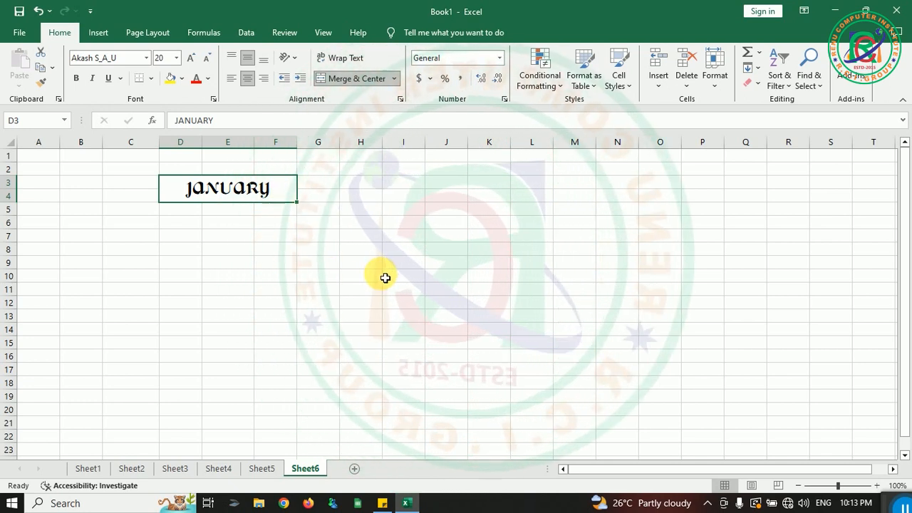
# Step: Try bold and italic formatting on the JANUARY heading, removing each one again
pyautogui.hotkey('ctrl', 'b')
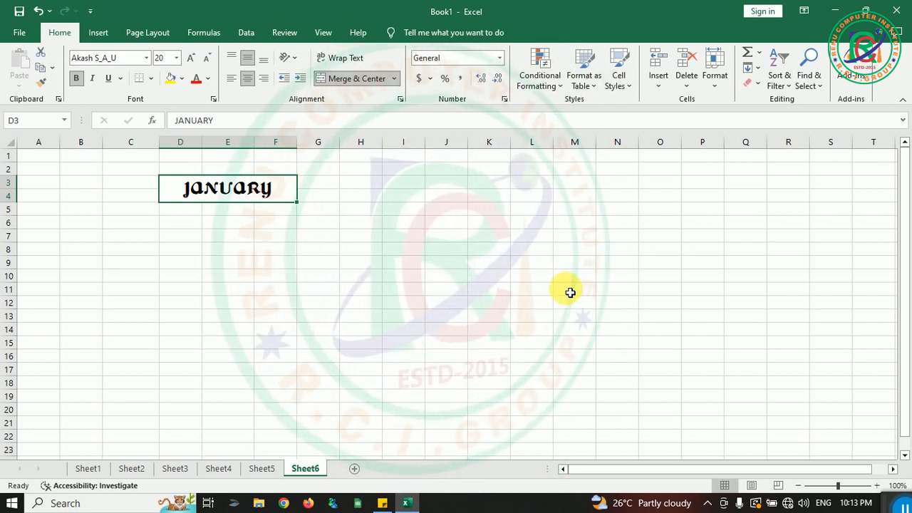
pyautogui.hotkey('ctrl', 'b')
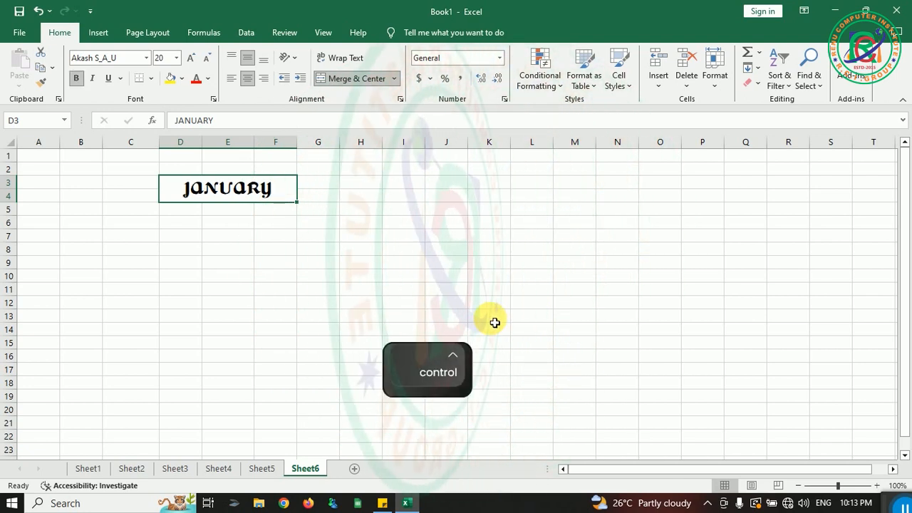
pyautogui.hotkey('ctrl', 'b')
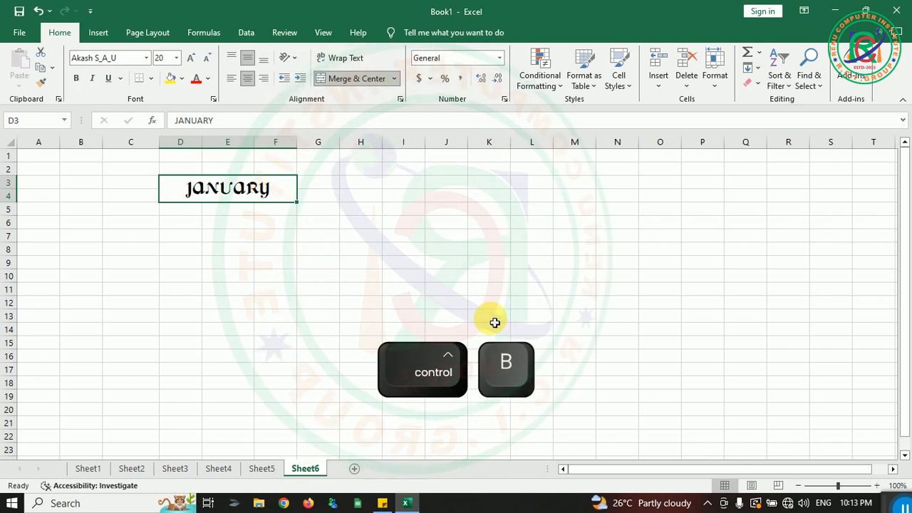
pyautogui.click(94, 80)
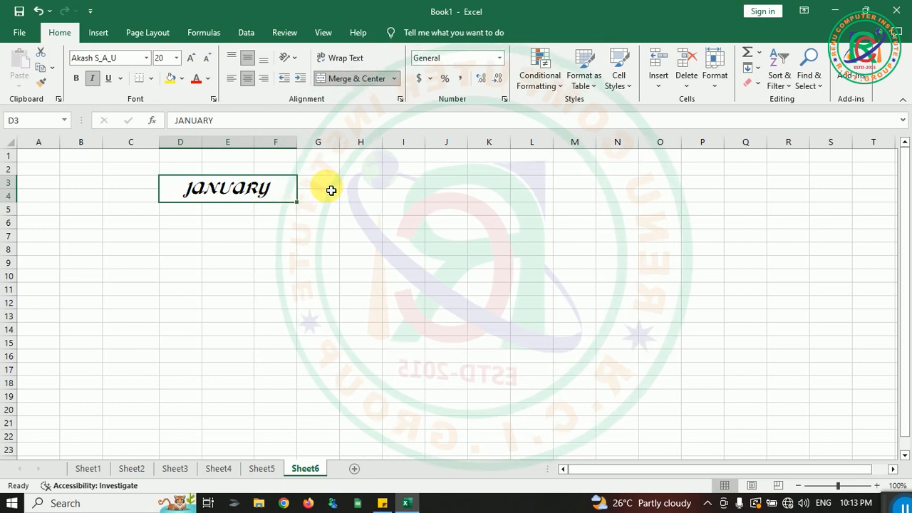
pyautogui.hotkey('ctrl', 'i')
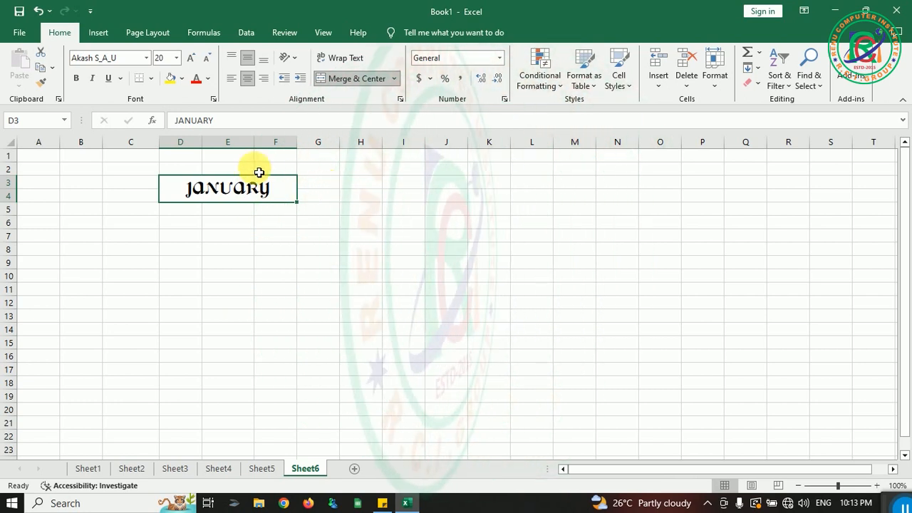
# Step: Underline the JANUARY heading and remove the underline again
pyautogui.click(108, 80)
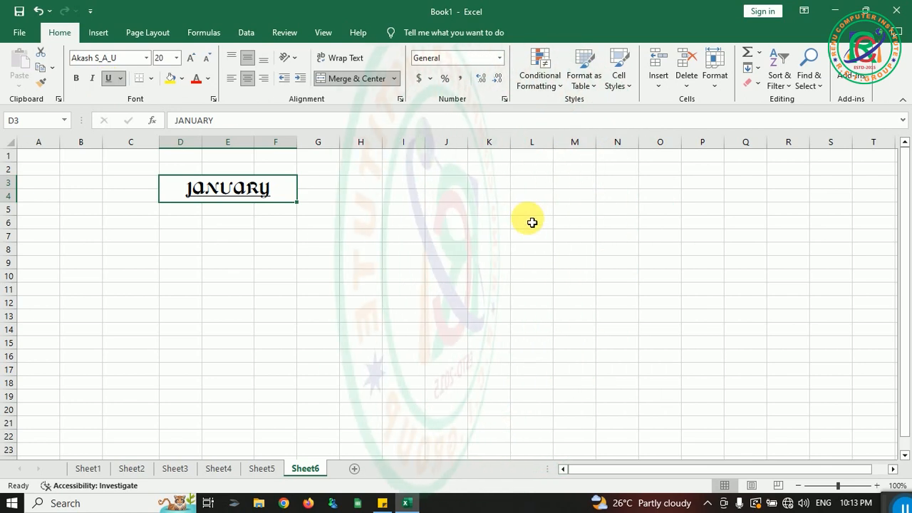
pyautogui.hotkey('ctrl', 'u')
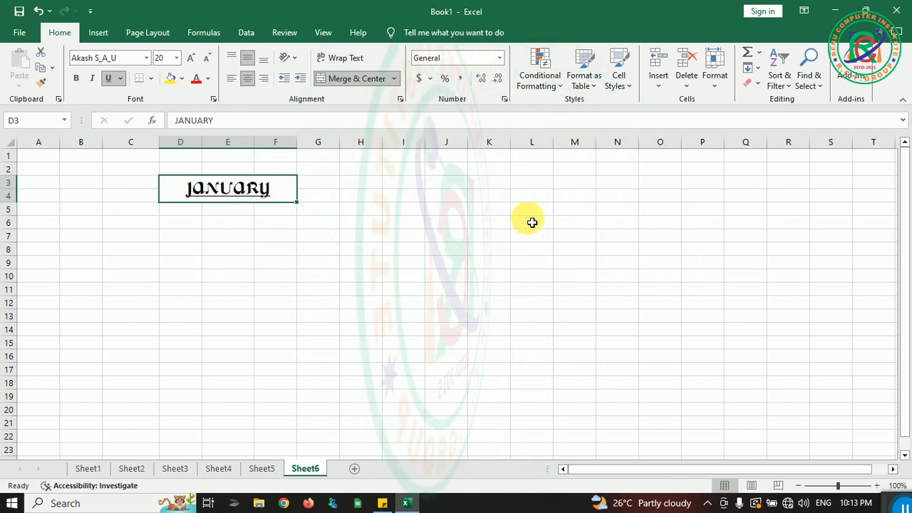
pyautogui.hotkey('ctrl', 'u')
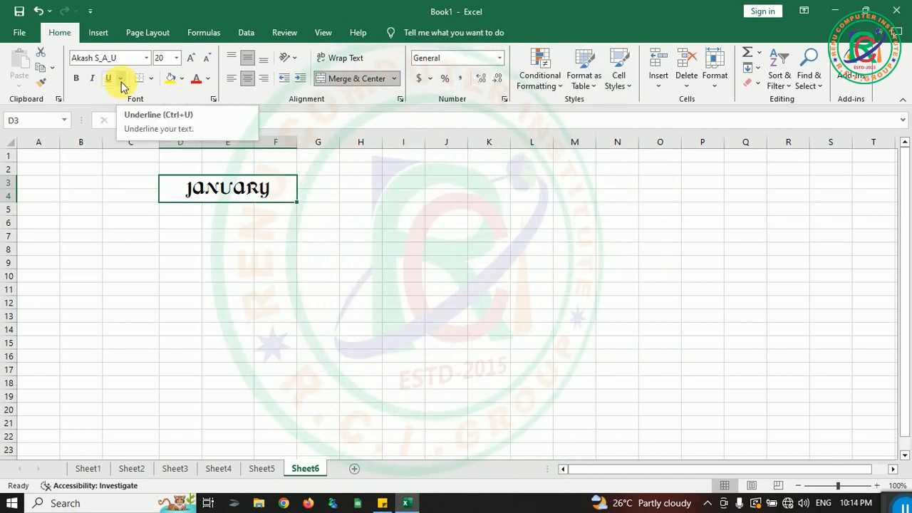
# Step: Try the single and double underline styles on the JANUARY heading and leave it without an underline
pyautogui.click(108, 79)
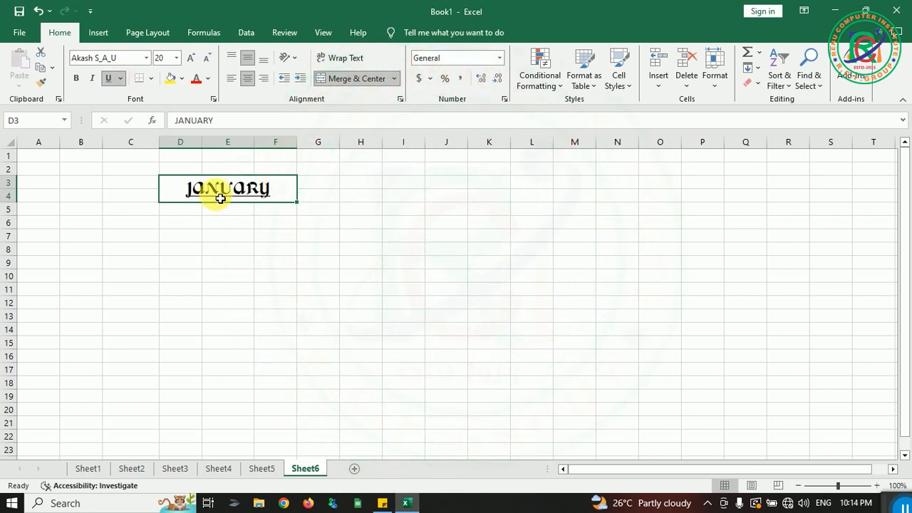
pyautogui.click(120, 78)
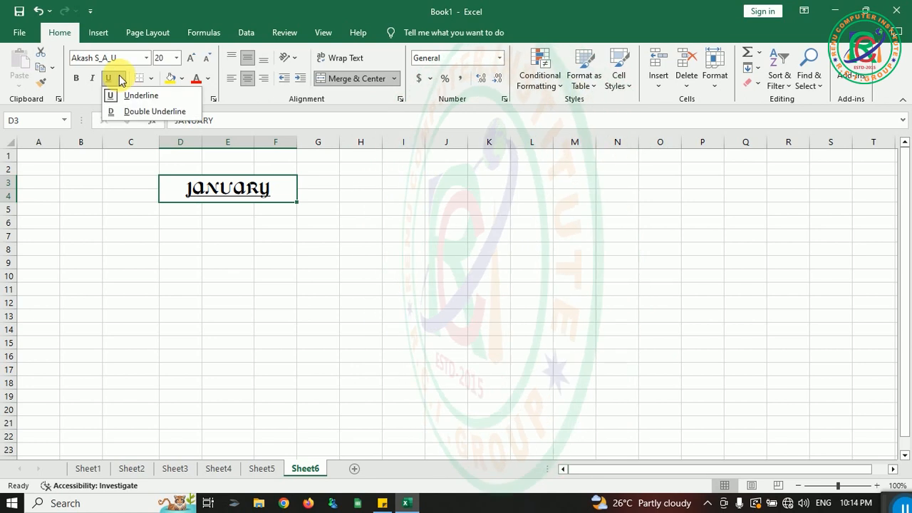
pyautogui.click(149, 110)
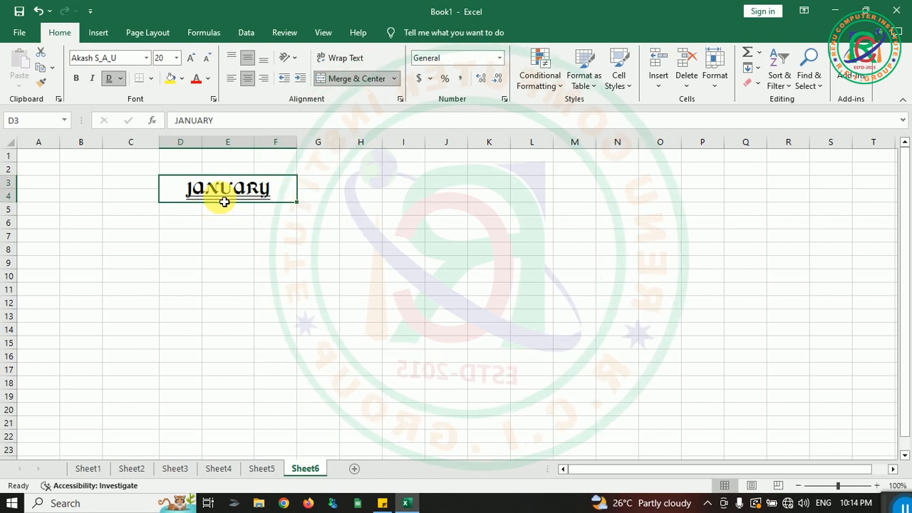
pyautogui.click(121, 78)
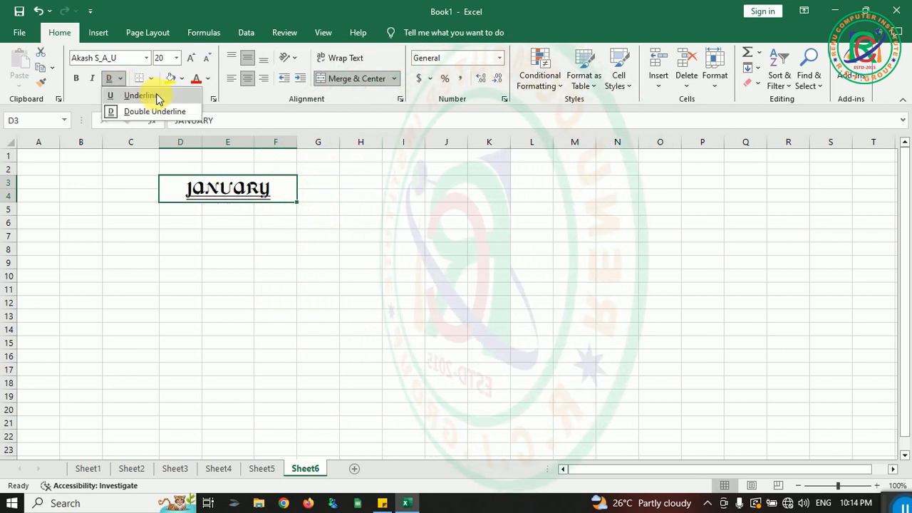
pyautogui.click(149, 95)
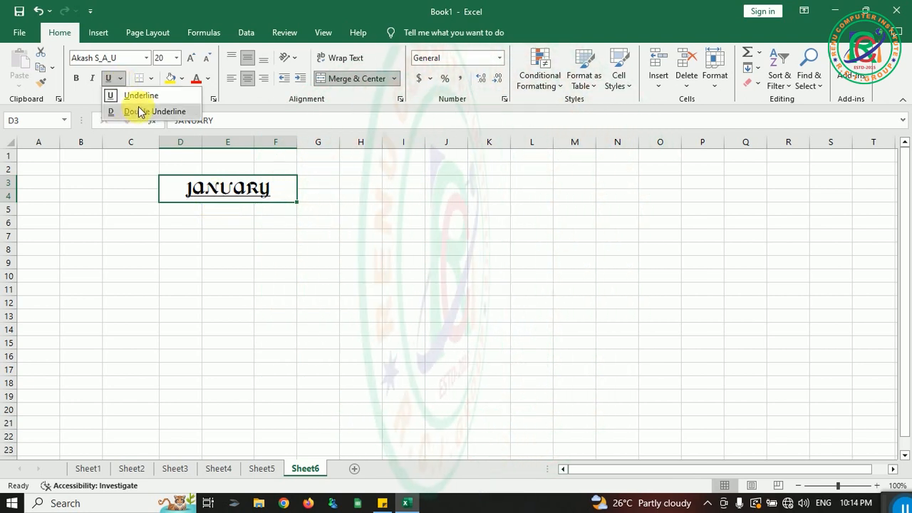
pyautogui.click(214, 8)
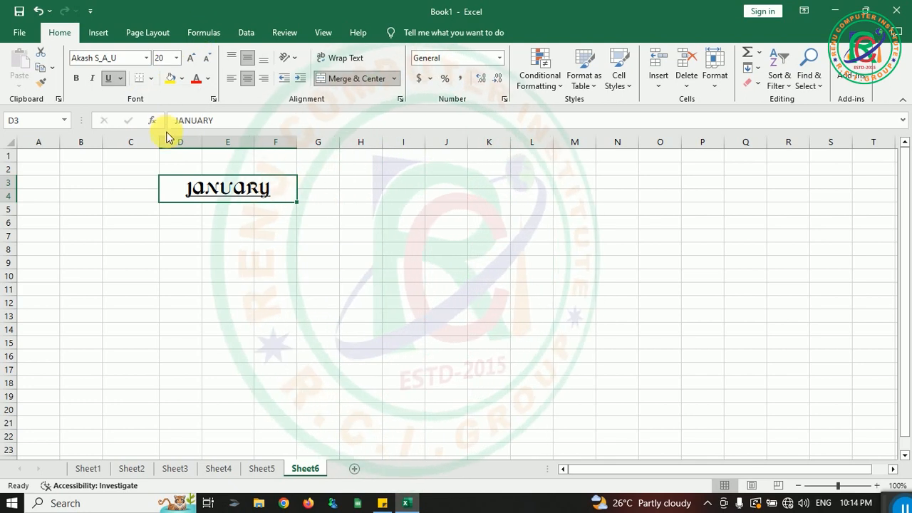
pyautogui.click(109, 78)
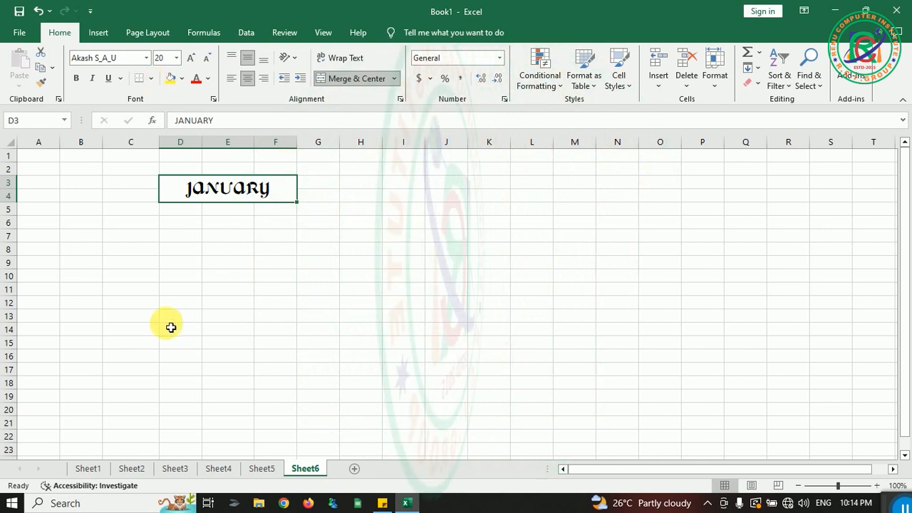
# Step: Apply a bottom border to the cell range D9:F14 and undo it
pyautogui.moveTo(174, 265); pyautogui.dragTo(272, 334)
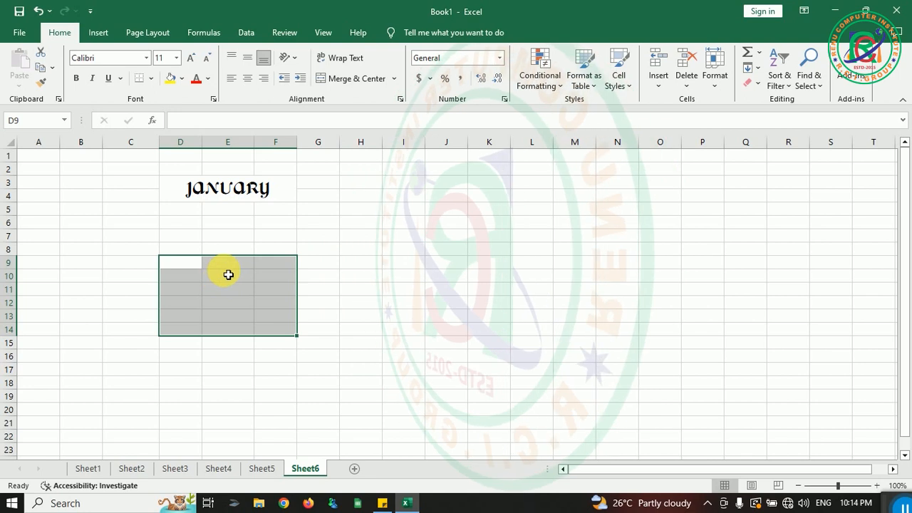
pyautogui.click(151, 79)
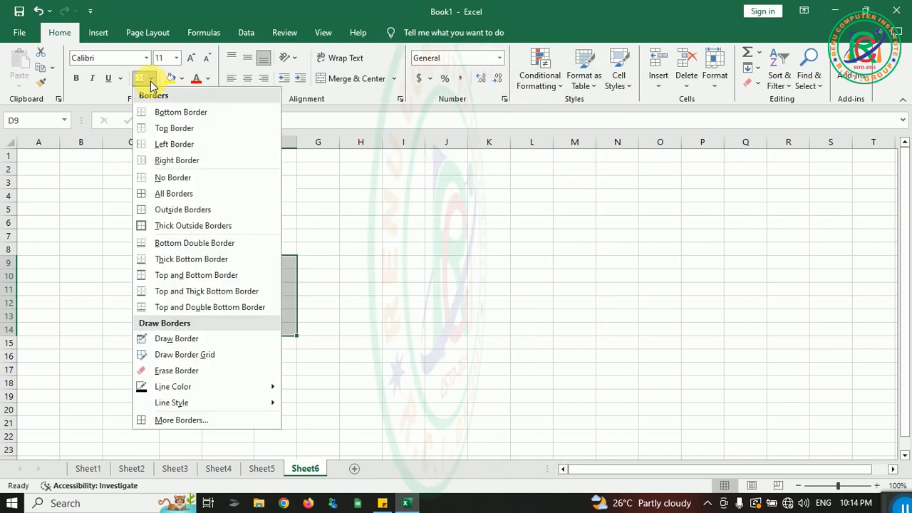
pyautogui.click(181, 114)
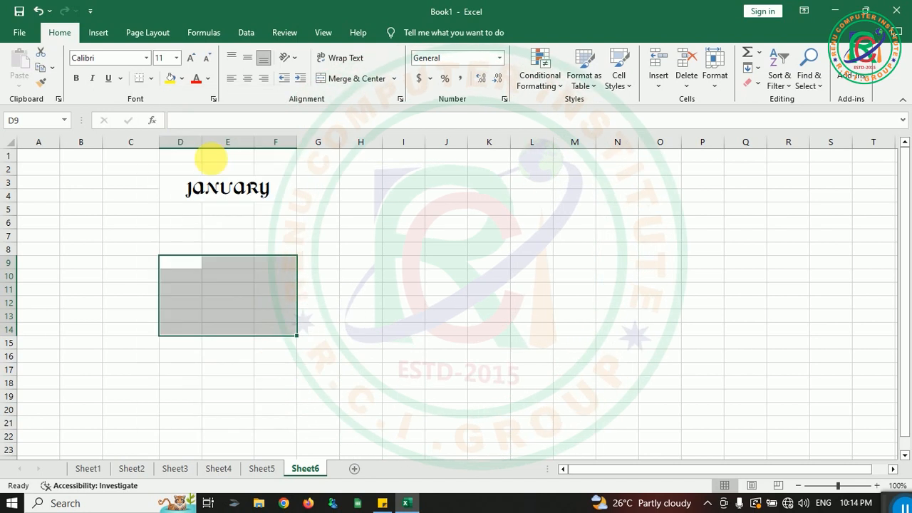
pyautogui.click(371, 350)
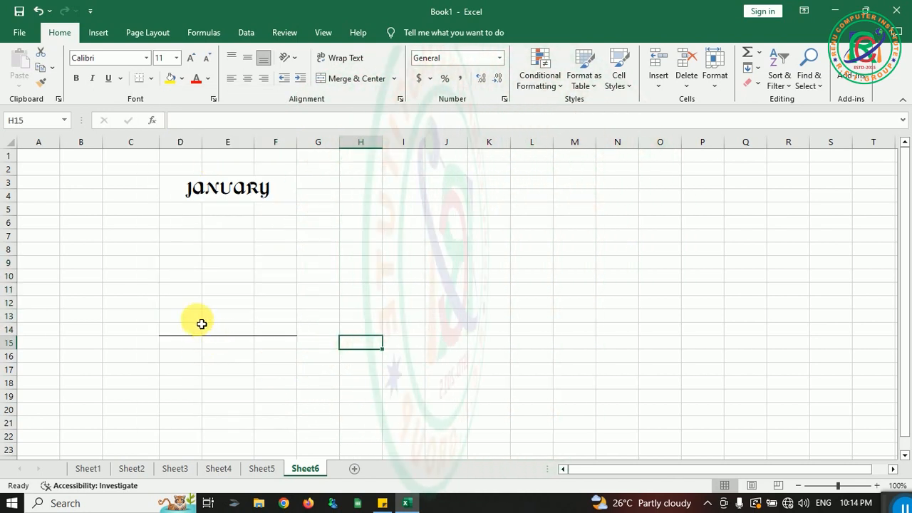
pyautogui.hotkey('ctrl', 'z')
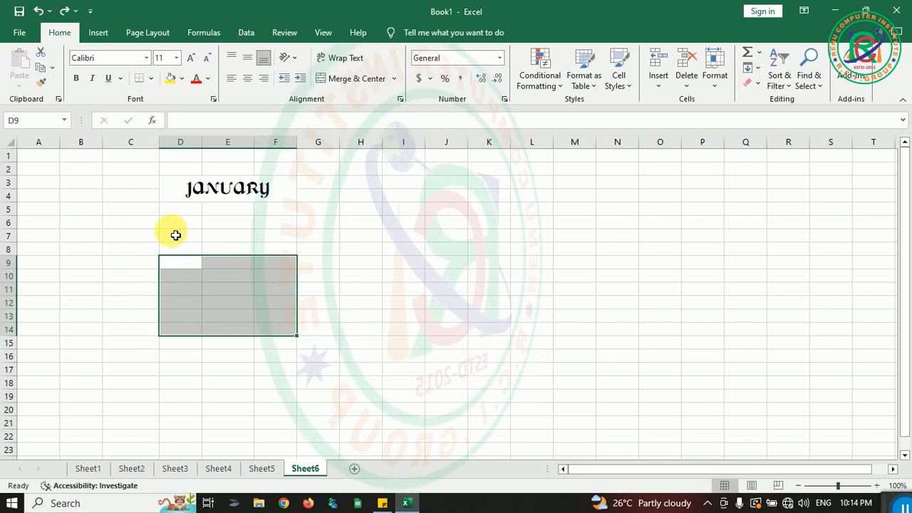
# Step: Apply a top border to the cell range D9:F14 and undo it
pyautogui.click(151, 80)
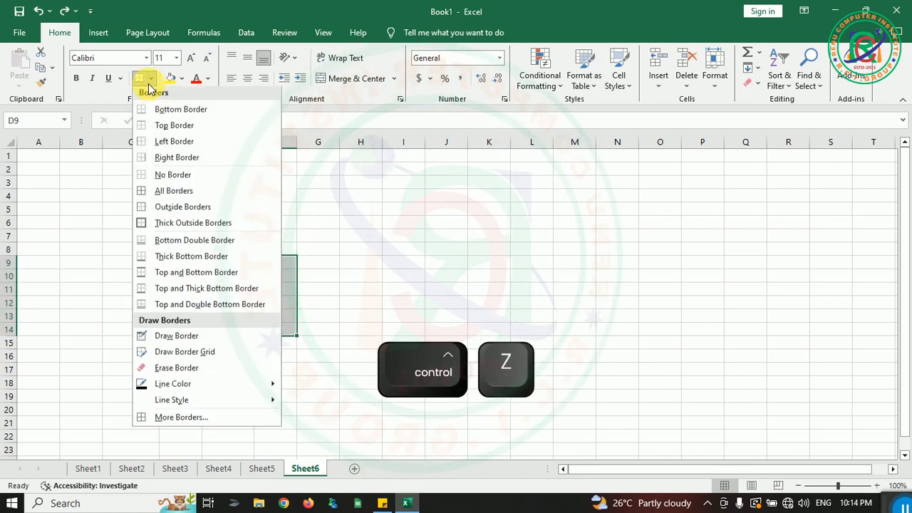
pyautogui.click(180, 130)
pyautogui.click(322, 387)
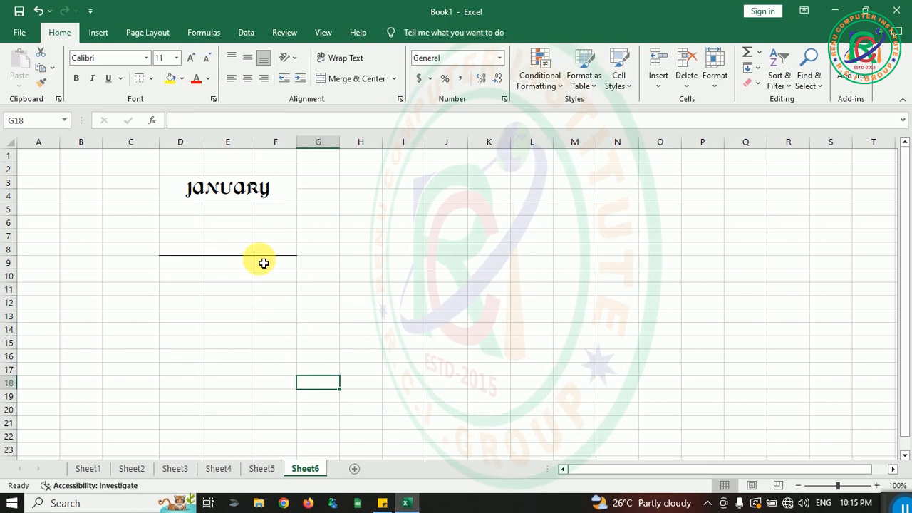
pyautogui.hotkey('ctrl', 'z')
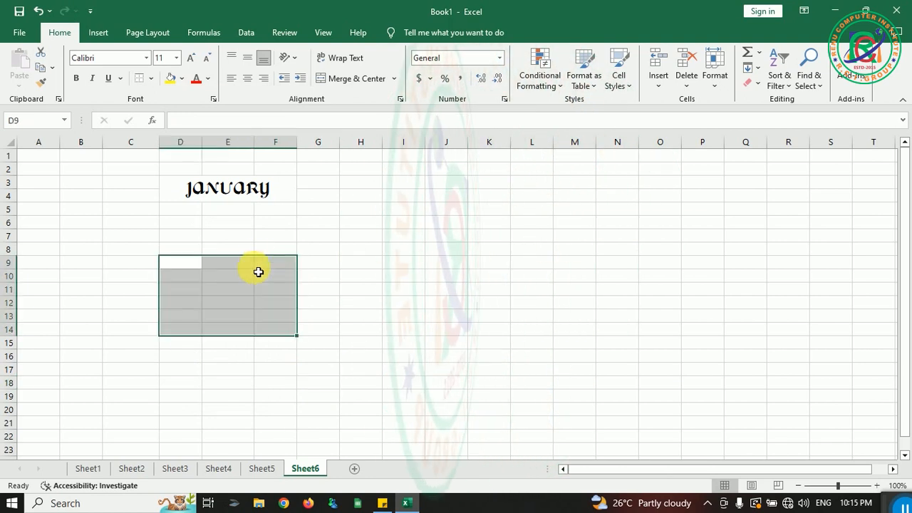
# Step: Apply all borders to the cell range D9:F14, and clear them again with the No Border option
pyautogui.click(151, 82)
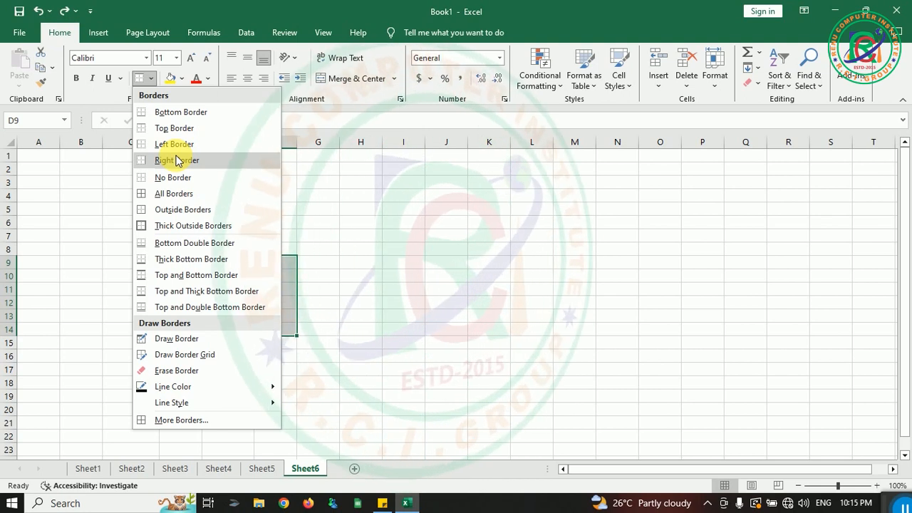
pyautogui.click(199, 196)
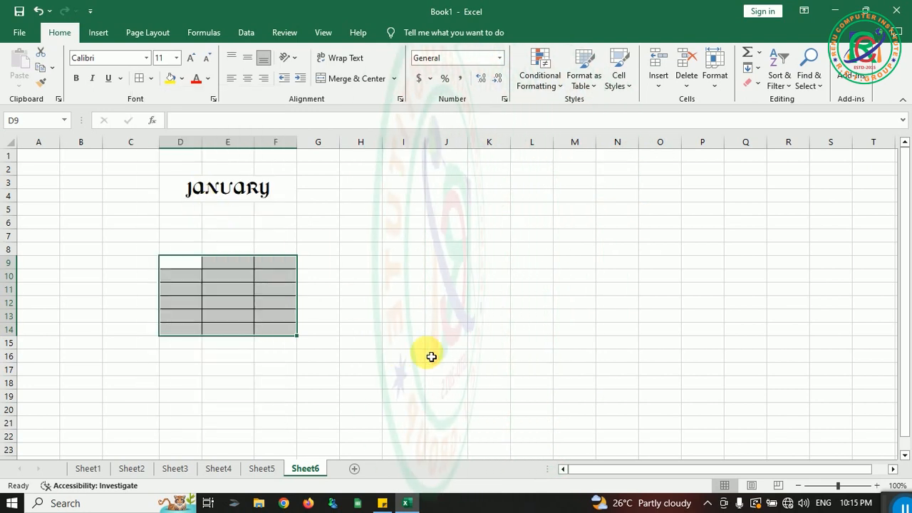
pyautogui.click(431, 356)
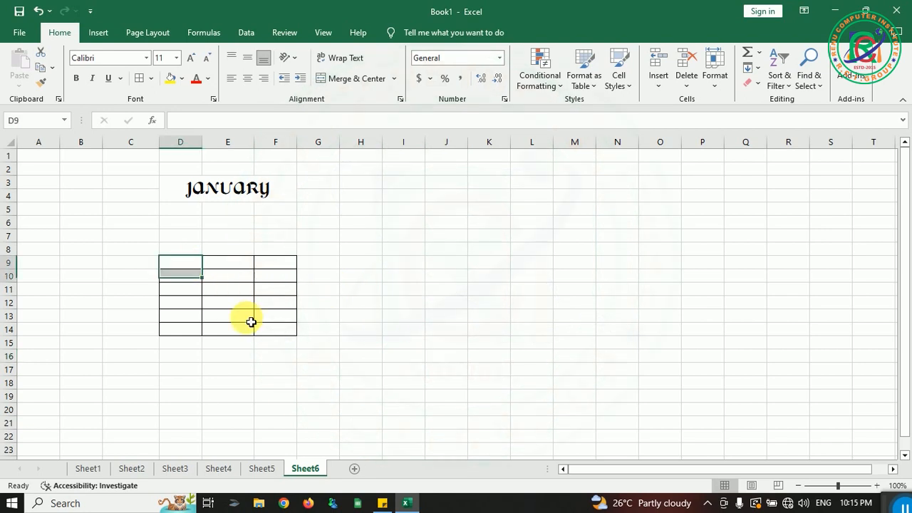
pyautogui.moveTo(251, 322); pyautogui.dragTo(280, 333)
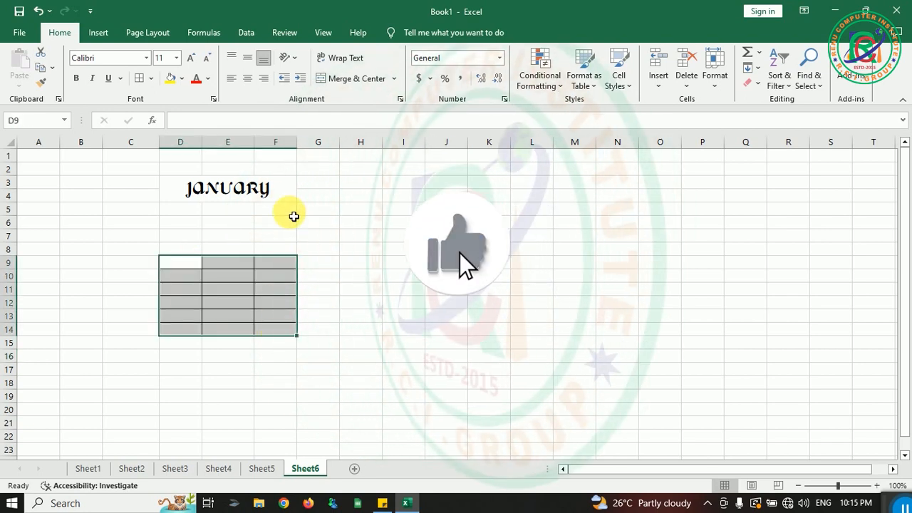
pyautogui.click(150, 79)
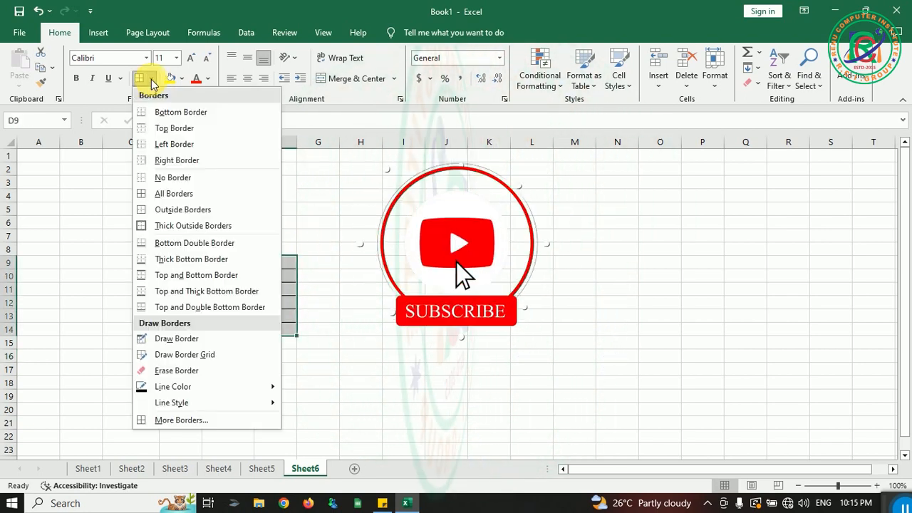
pyautogui.click(177, 177)
pyautogui.click(349, 341)
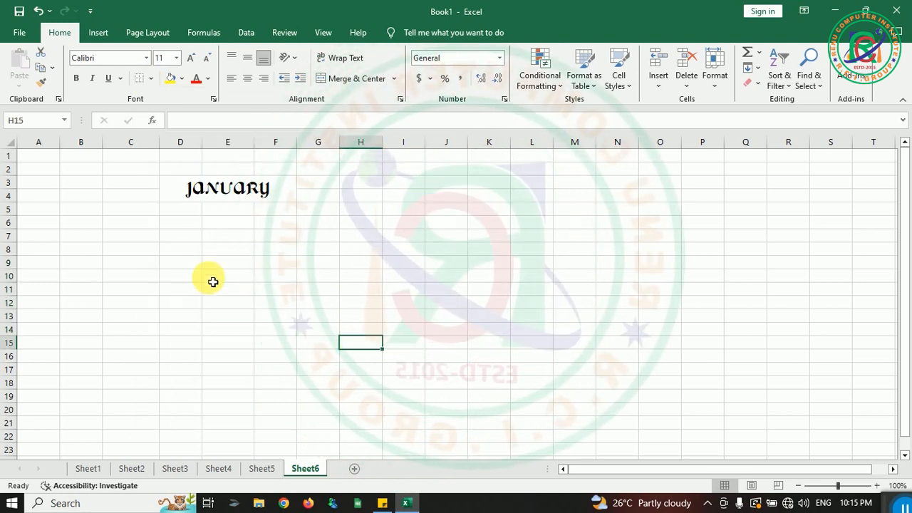
# Step: Apply outside borders to the cell range D8:F14 and undo them
pyautogui.moveTo(171, 255); pyautogui.dragTo(285, 336)
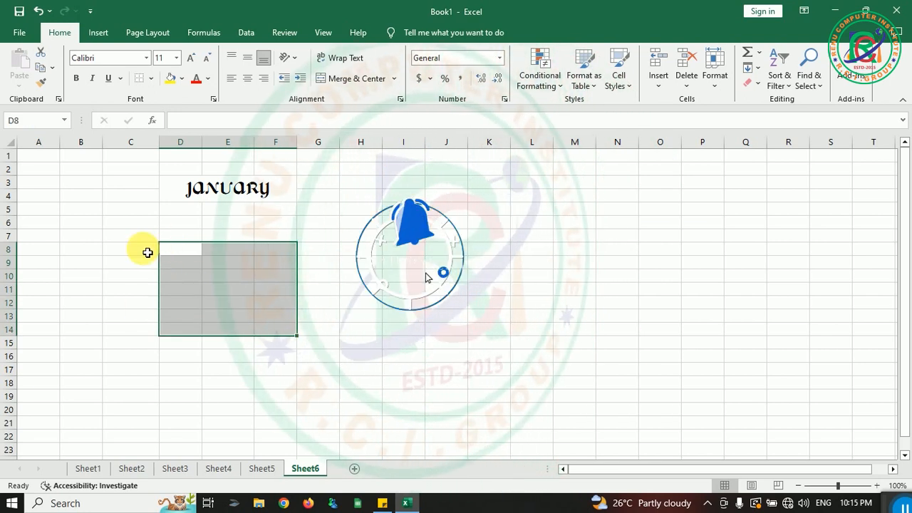
pyautogui.click(150, 79)
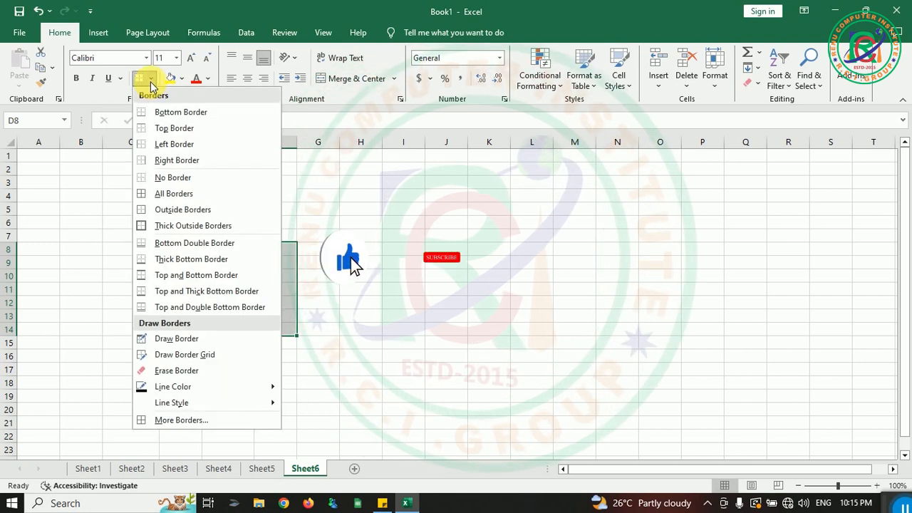
pyautogui.click(198, 211)
pyautogui.click(439, 303)
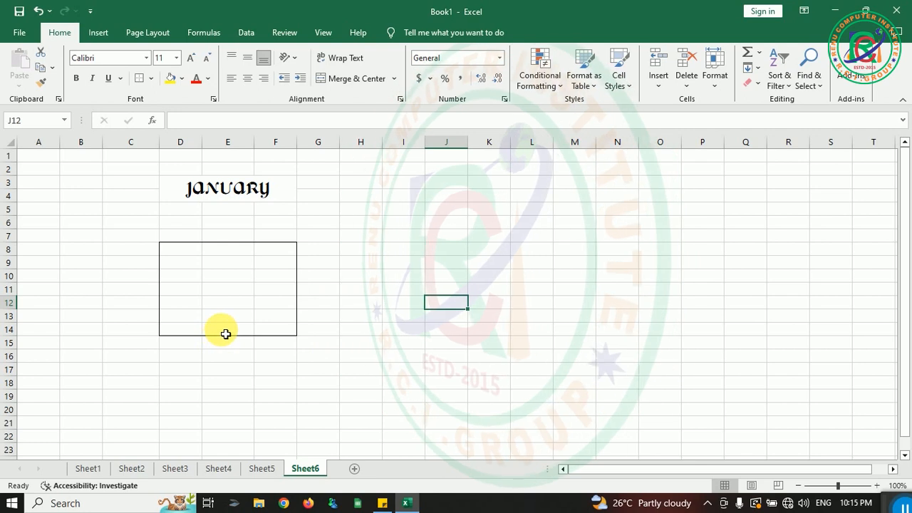
pyautogui.hotkey('ctrl', 'z')
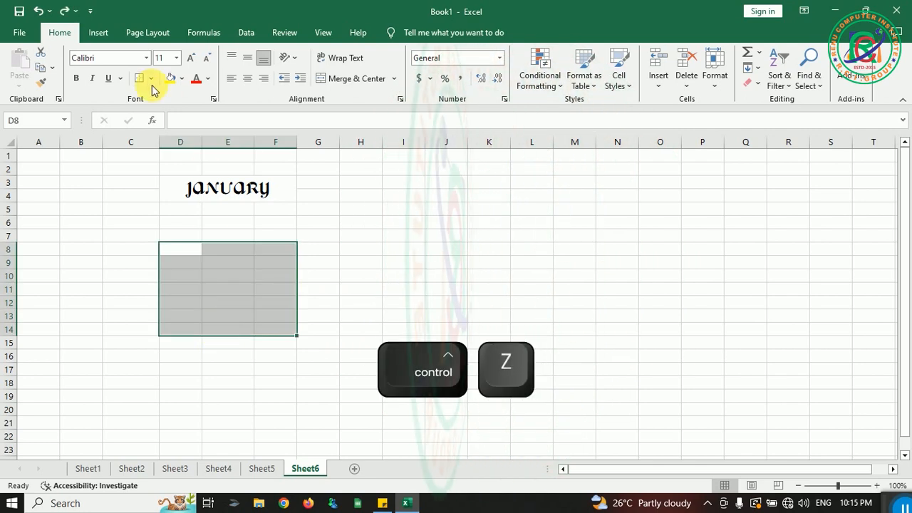
# Step: Apply thick outside borders to the cell range D8:F14 and undo them
pyautogui.click(151, 80)
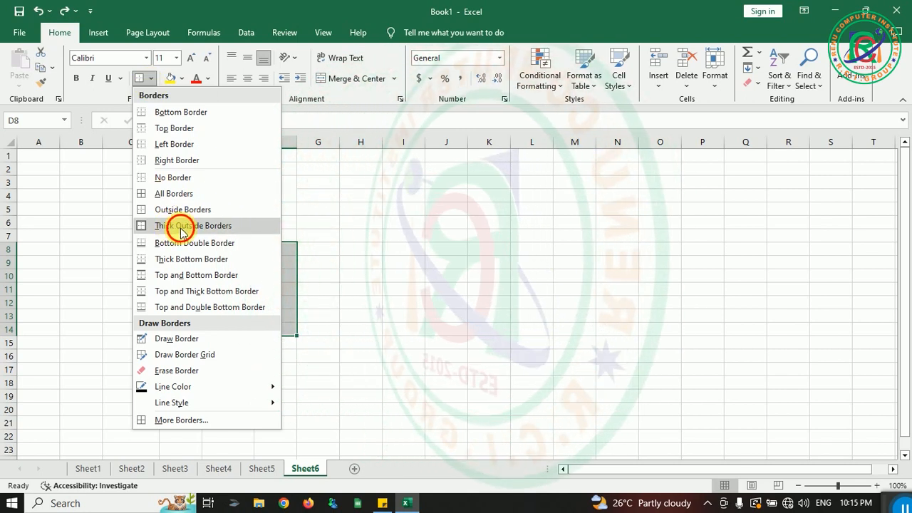
pyautogui.click(184, 227)
pyautogui.click(424, 327)
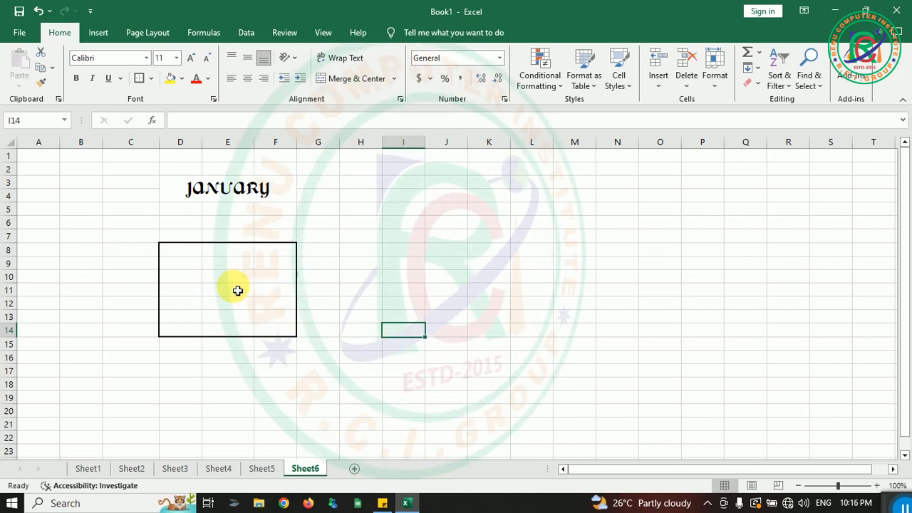
pyautogui.hotkey('ctrl', 'z')
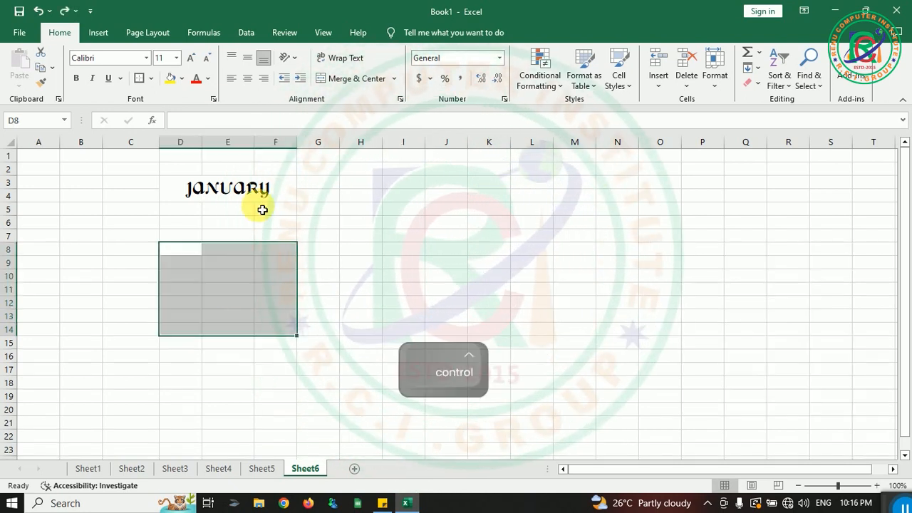
# Step: Apply a bottom double border to the cell range D8:F14 and undo it
pyautogui.click(150, 78)
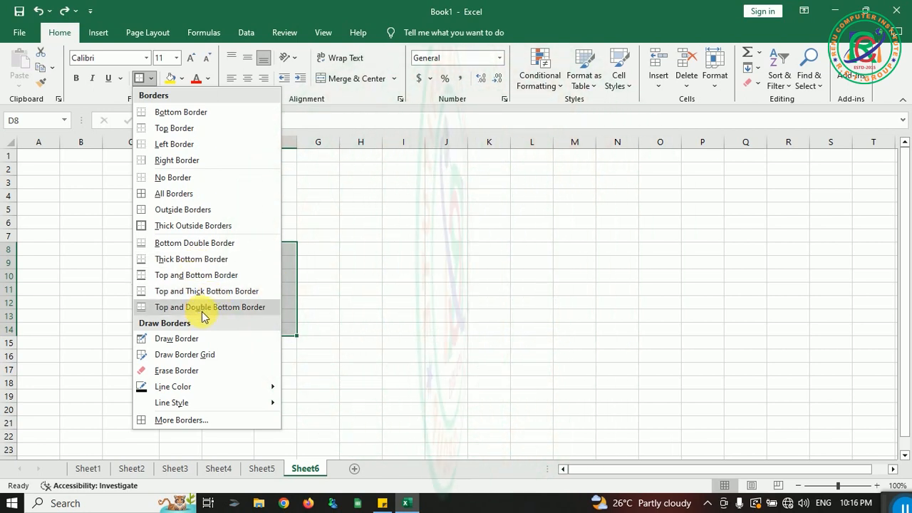
pyautogui.click(185, 244)
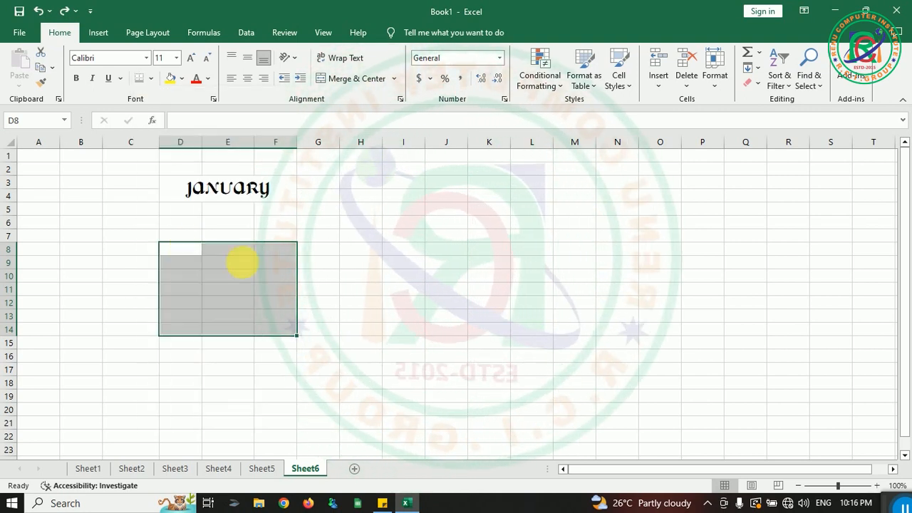
pyautogui.click(403, 303)
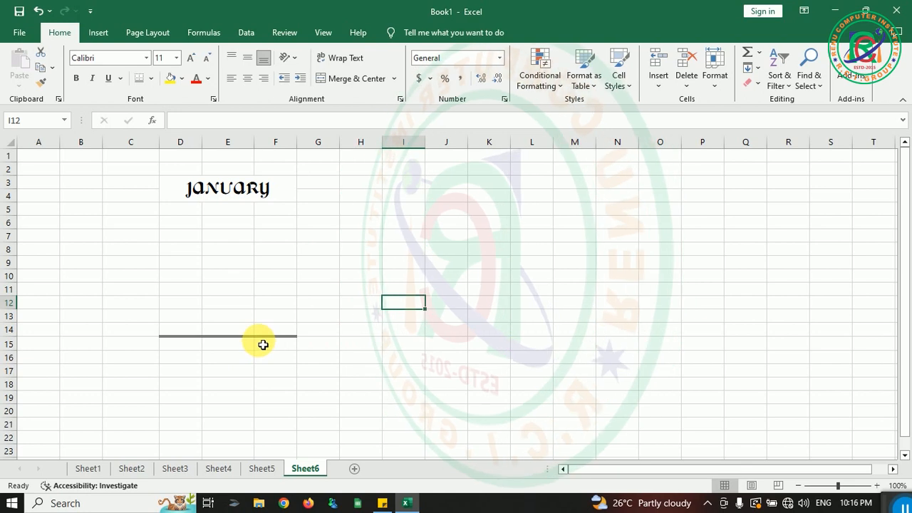
pyautogui.hotkey('ctrl', 'z')
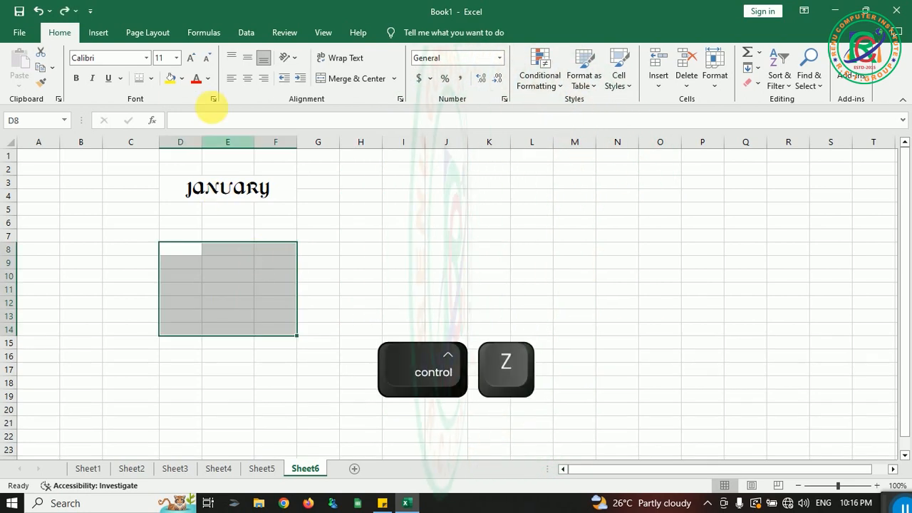
# Step: With Draw Border, outline nested boxes around G6:L18, H8:K16 and I11:J13, plus separate boxes around C8:E17 and N8:Q17
pyautogui.click(152, 79)
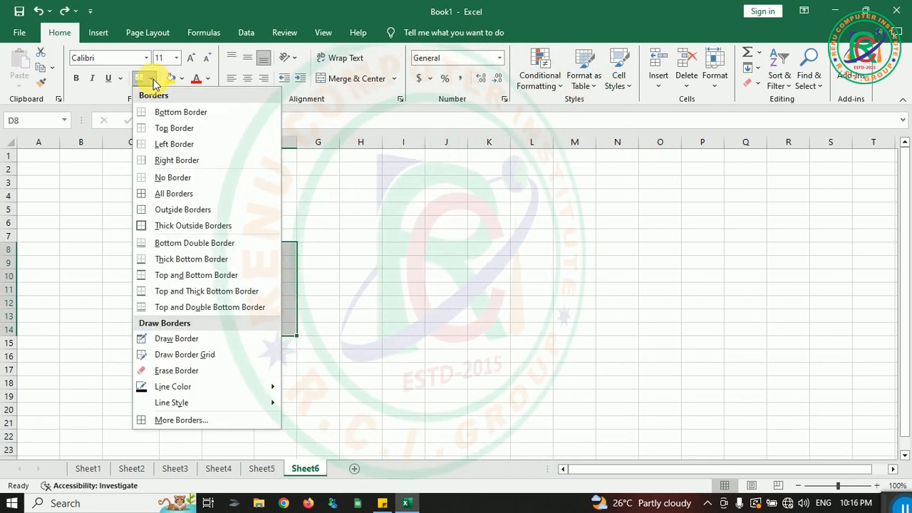
pyautogui.click(194, 341)
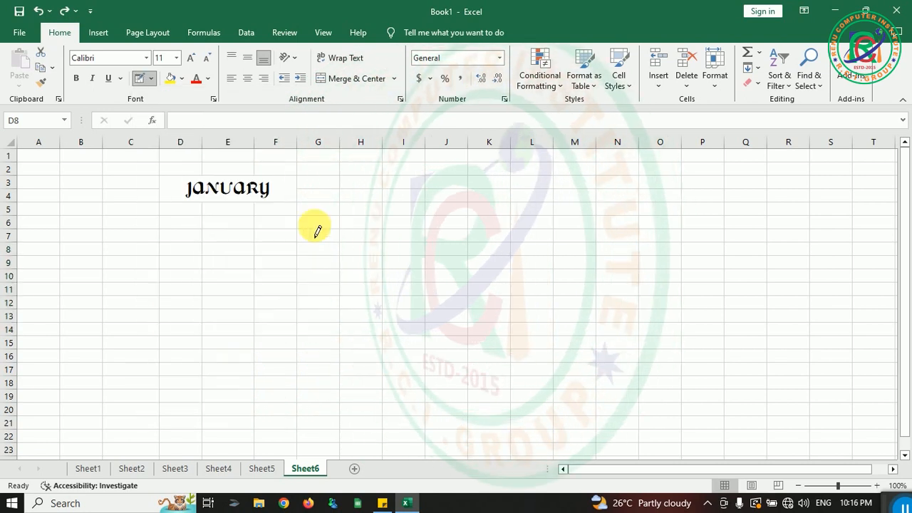
pyautogui.moveTo(326, 231); pyautogui.dragTo(333, 248)
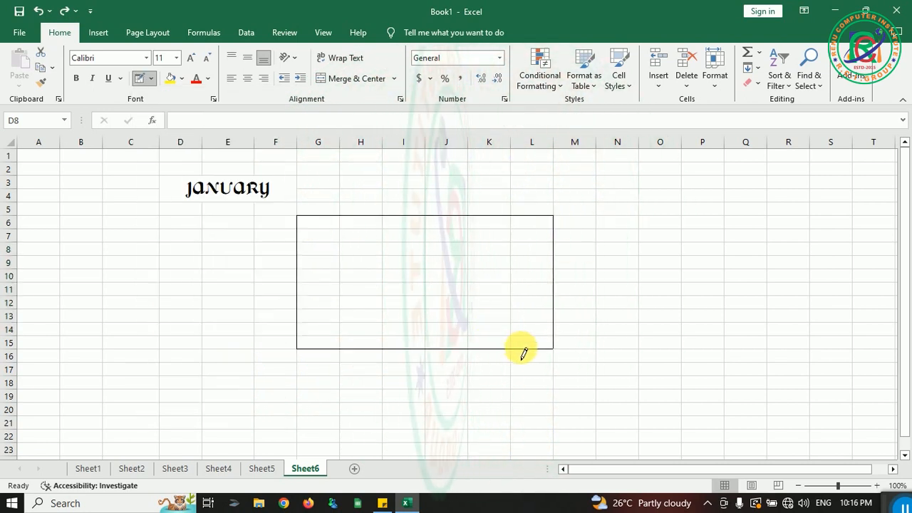
pyautogui.moveTo(541, 372); pyautogui.dragTo(542, 374)
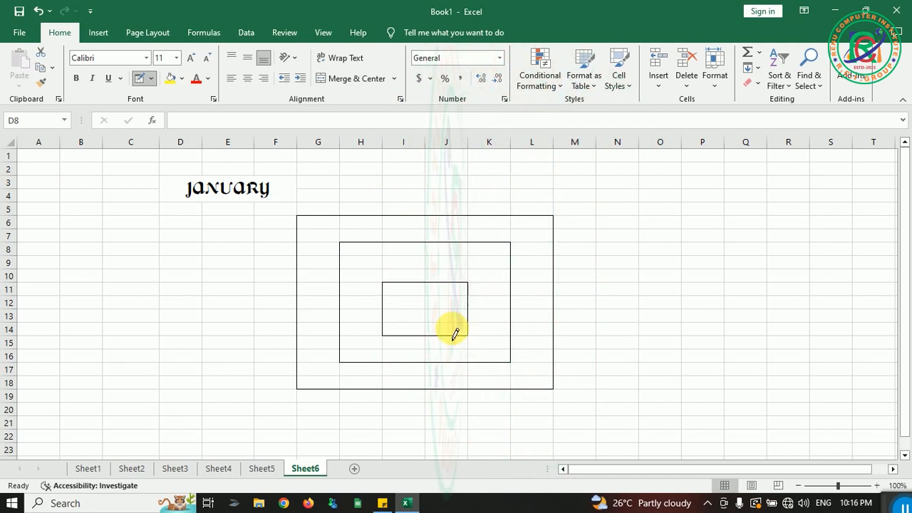
pyautogui.moveTo(451, 315); pyautogui.dragTo(386, 288)
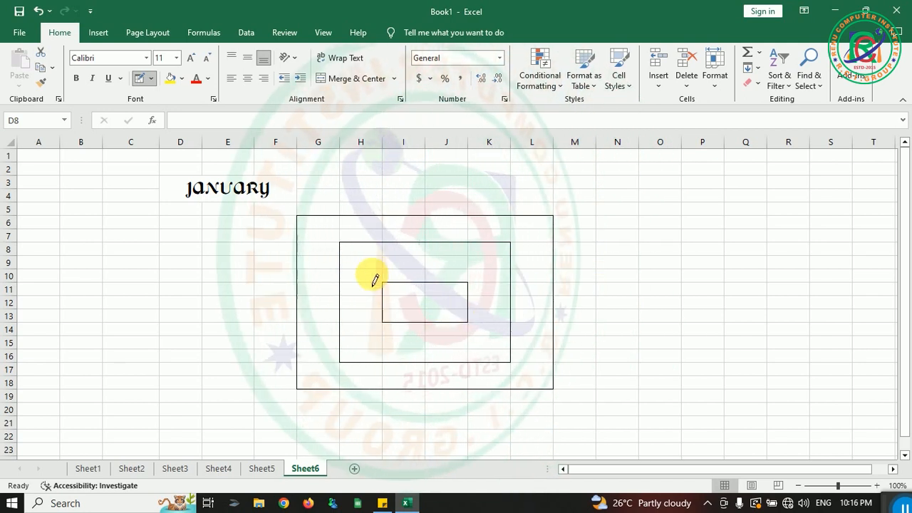
pyautogui.moveTo(104, 243); pyautogui.dragTo(249, 354)
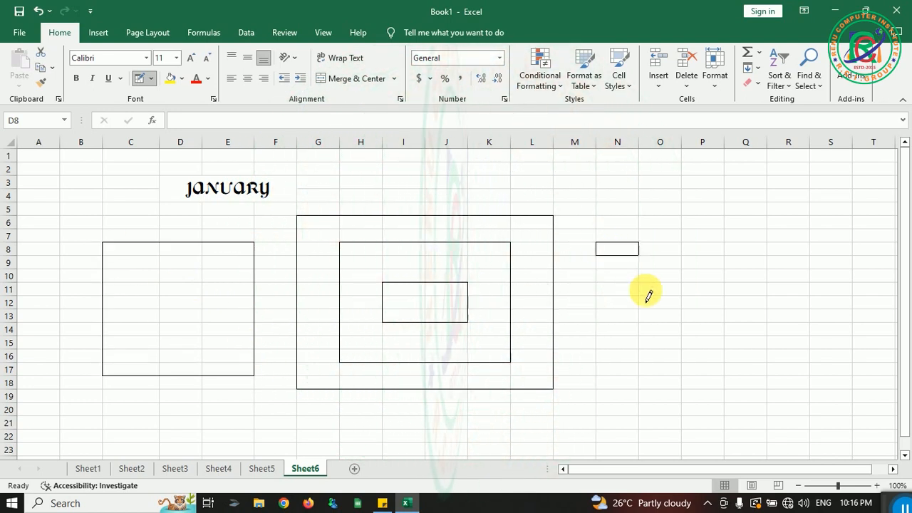
pyautogui.moveTo(717, 352)
pyautogui.mouseDown()
pyautogui.moveTo(739, 370)
pyautogui.moveTo(722, 372)
pyautogui.moveTo(746, 373)
pyautogui.mouseUp()
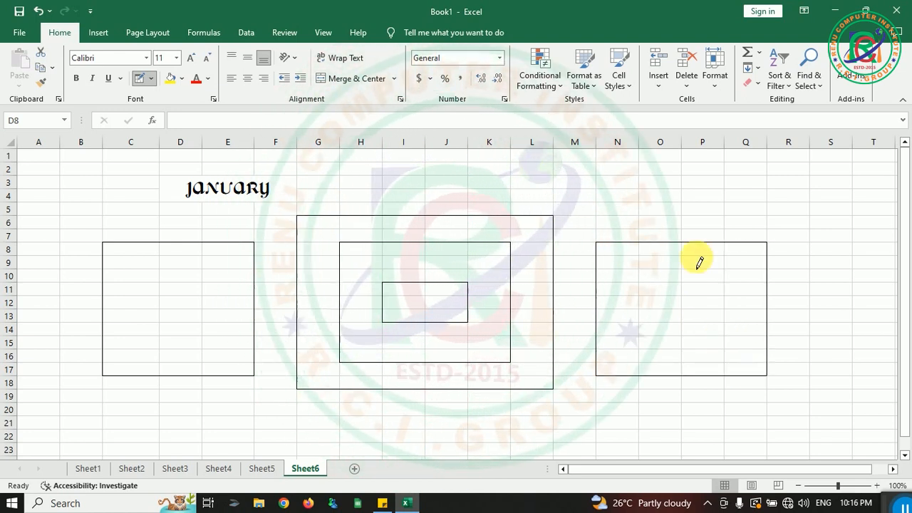
# Step: Draw a border grid over cells D8:D17 inside the C8:E17 box with Draw Border Grid
pyautogui.click(152, 79)
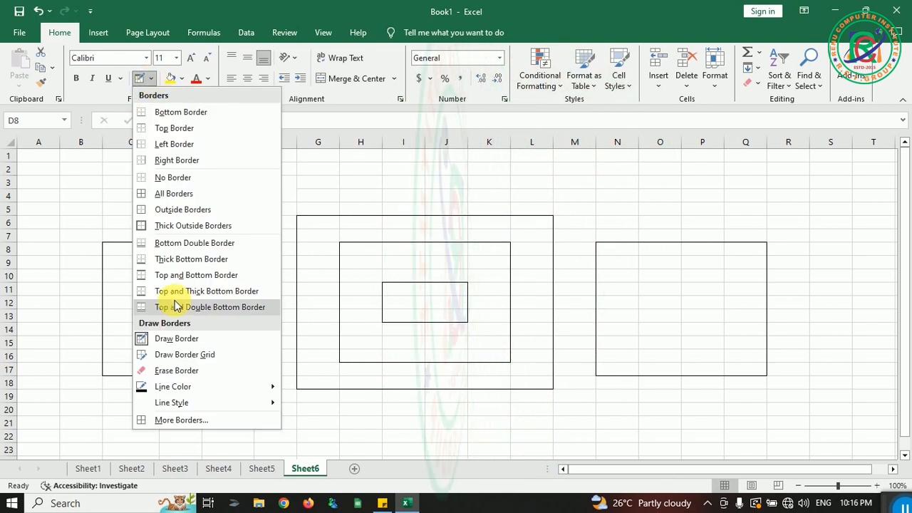
pyautogui.click(194, 360)
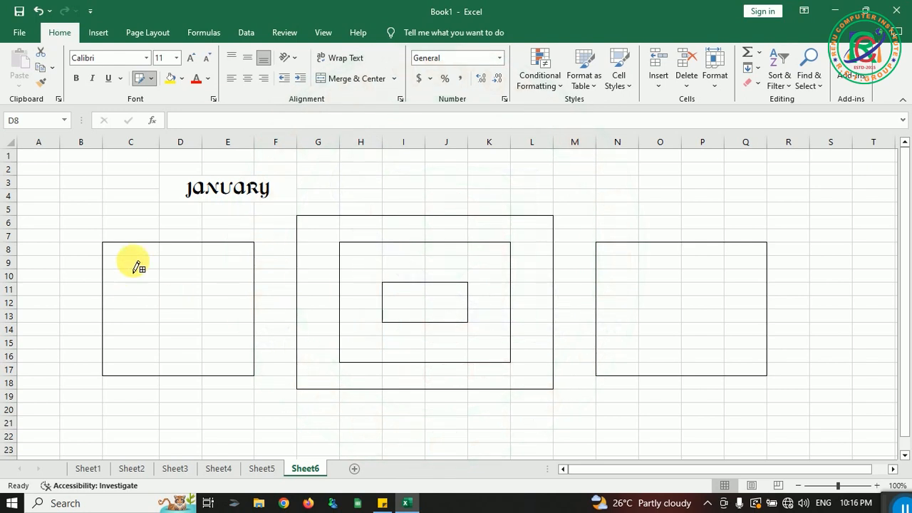
pyautogui.moveTo(169, 318)
pyautogui.mouseDown()
pyautogui.moveTo(173, 369)
pyautogui.moveTo(184, 369)
pyautogui.mouseUp()
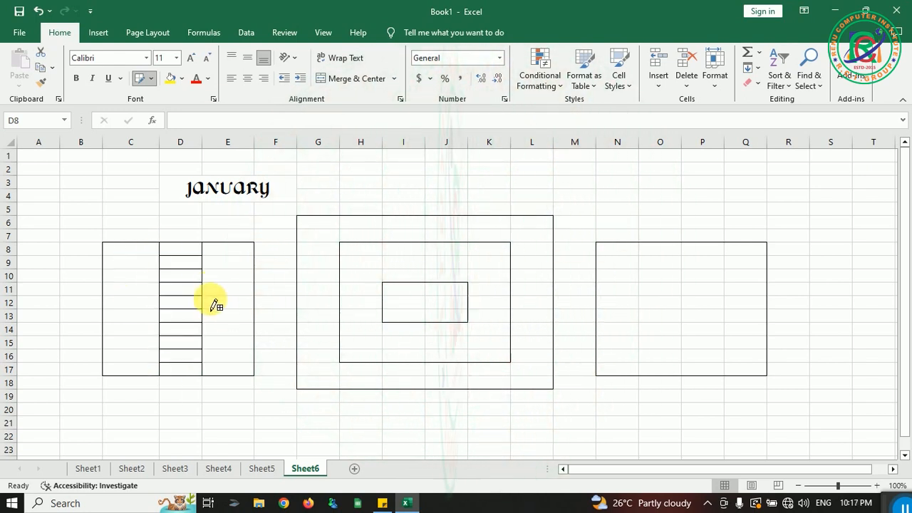
# Step: Divide the G6:L18 box with border lines between columns H and I, columns J and K, rows 10 and 11, and rows 13 and 14
pyautogui.moveTo(385, 226); pyautogui.dragTo(393, 321)
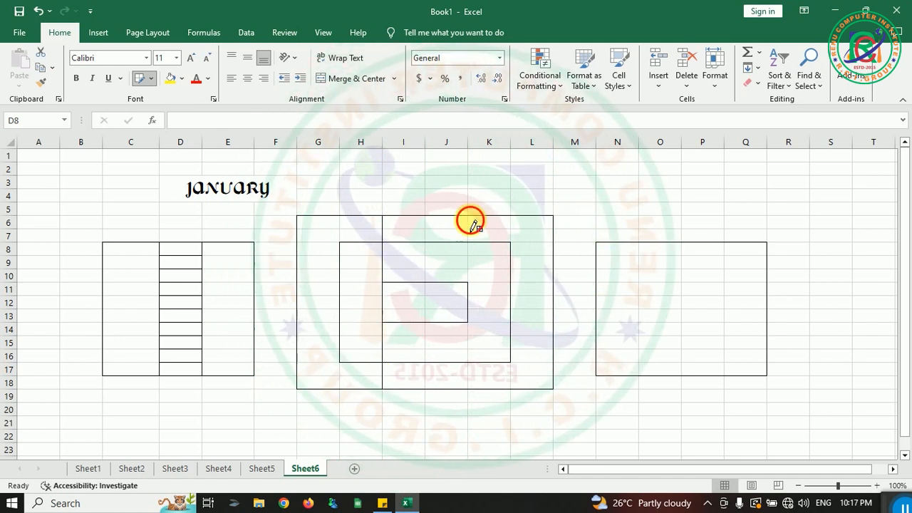
pyautogui.moveTo(472, 221); pyautogui.dragTo(482, 357)
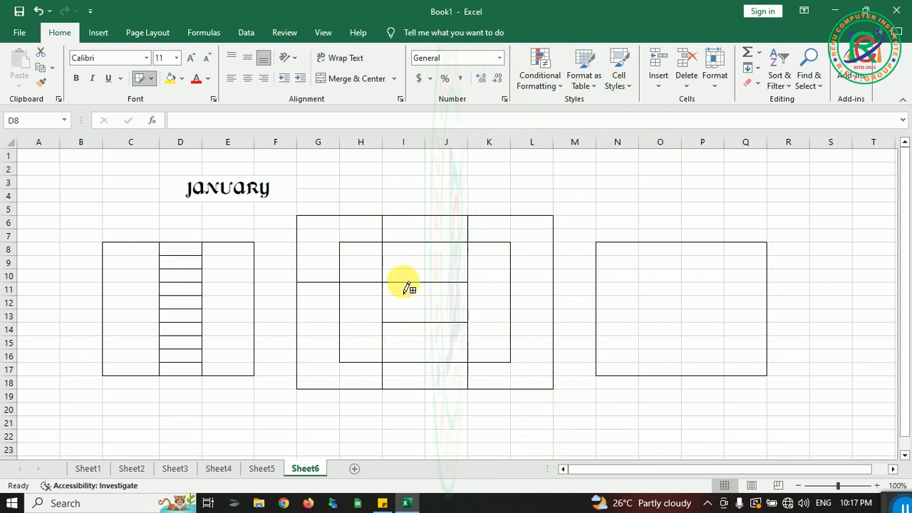
pyautogui.moveTo(503, 287); pyautogui.dragTo(535, 287)
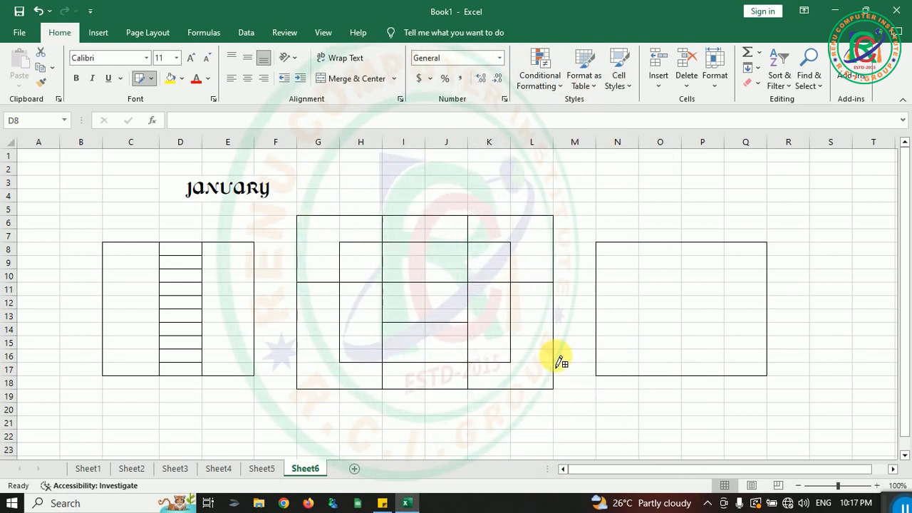
pyautogui.moveTo(550, 366); pyautogui.dragTo(456, 370)
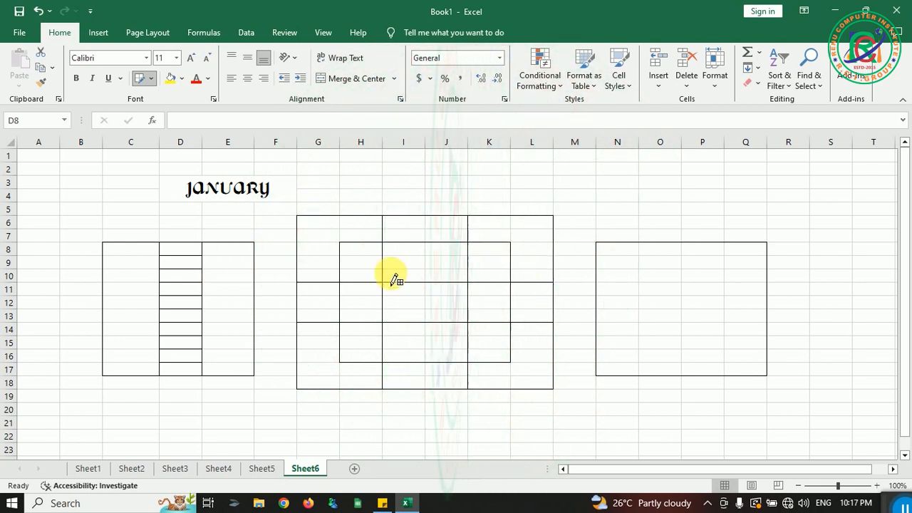
# Step: Erase all the drawn borders from the C8:E17, G6:L18 and N8:Q17 boxes with Erase Border
pyautogui.click(150, 81)
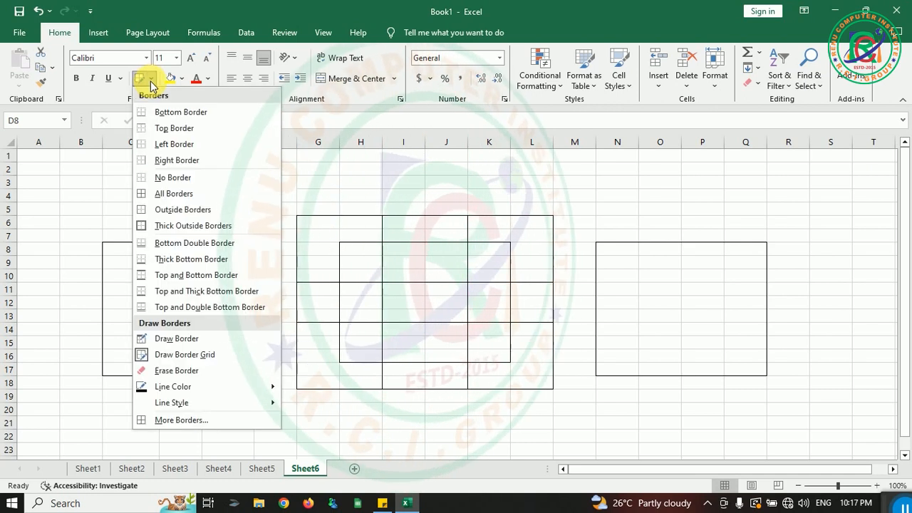
pyautogui.click(207, 372)
pyautogui.moveTo(133, 248); pyautogui.dragTo(137, 307)
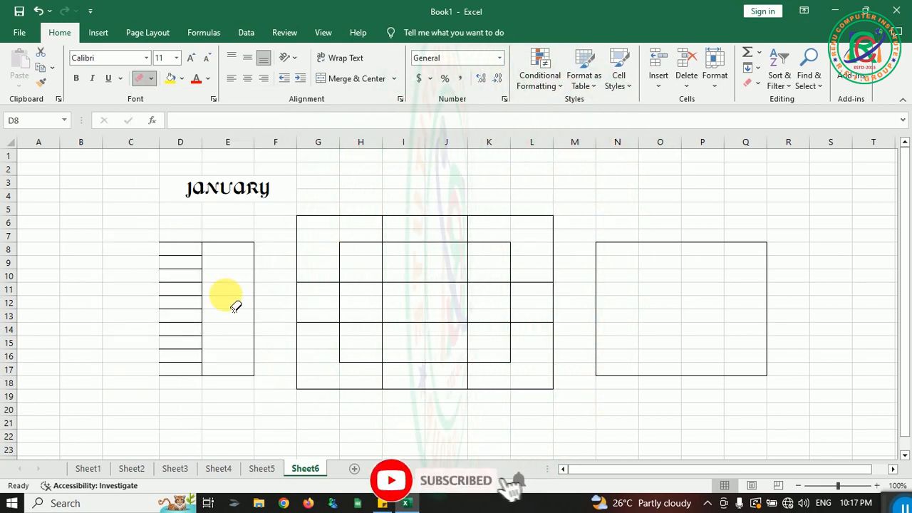
pyautogui.moveTo(185, 248); pyautogui.dragTo(213, 377)
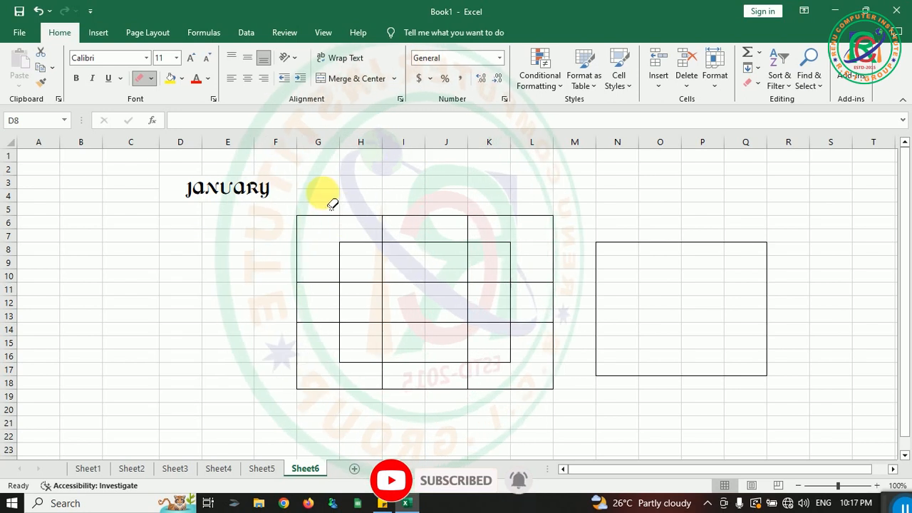
pyautogui.moveTo(537, 391); pyautogui.dragTo(540, 392)
pyautogui.moveTo(588, 218)
pyautogui.mouseDown()
pyautogui.moveTo(743, 368)
pyautogui.moveTo(727, 383)
pyautogui.mouseUp()
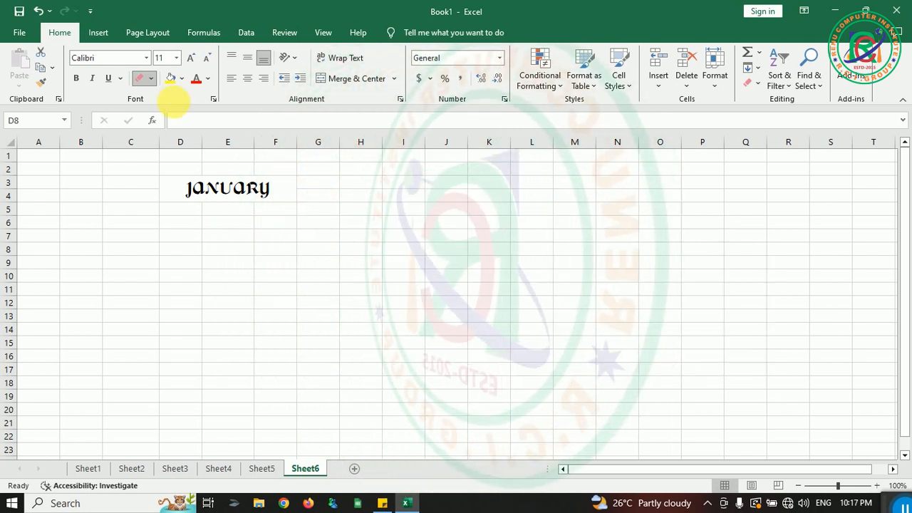
# Step: Set the border line color to a light gold theme shade and draw border grids over F9:I16, I5:M19 and D8:G15
pyautogui.click(151, 82)
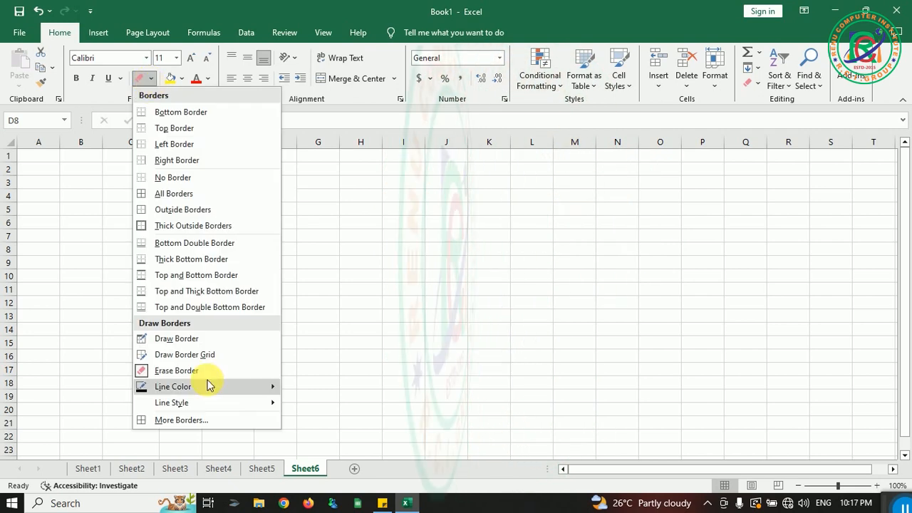
pyautogui.moveTo(207, 385)
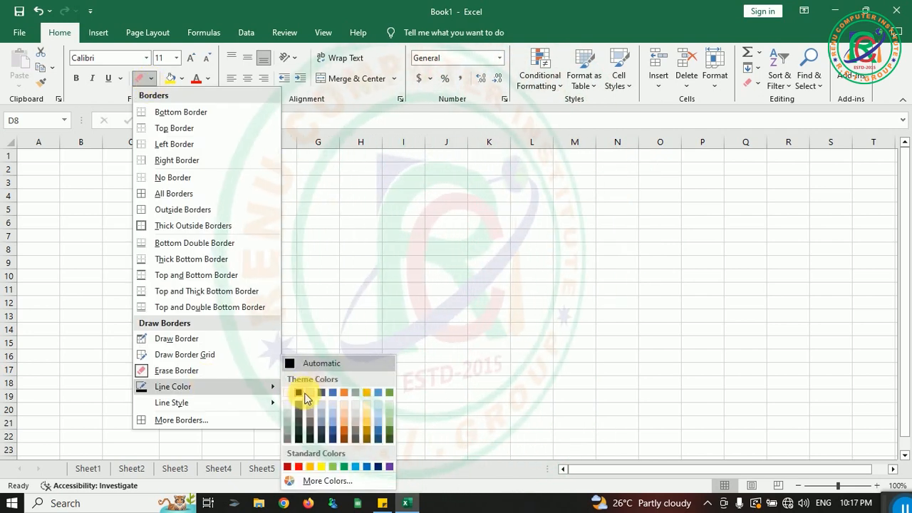
pyautogui.click(367, 419)
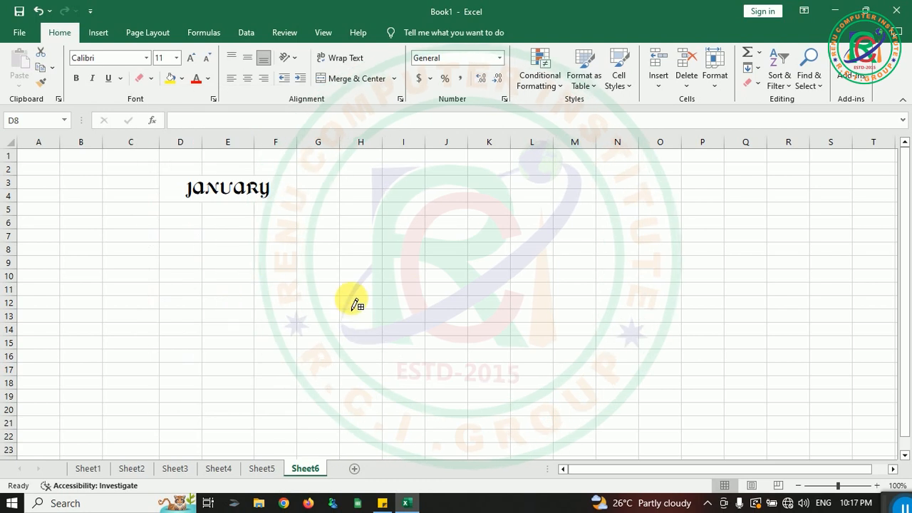
pyautogui.moveTo(267, 268); pyautogui.dragTo(407, 366)
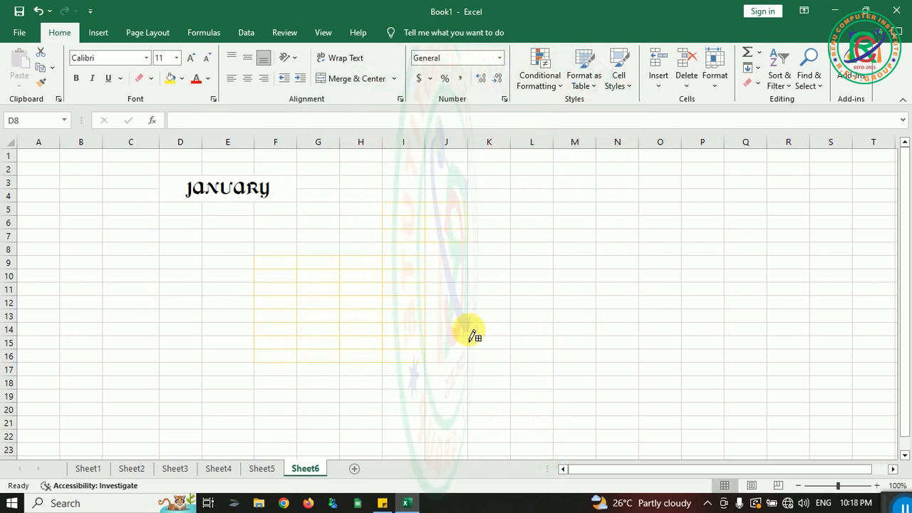
pyautogui.moveTo(554, 406); pyautogui.dragTo(561, 406)
pyautogui.moveTo(158, 244); pyautogui.dragTo(260, 308)
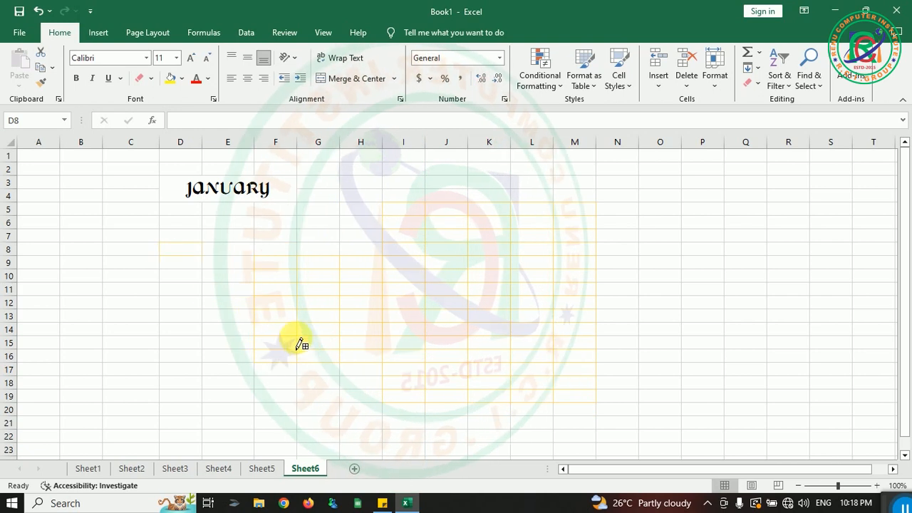
# Step: Set the border line color to standard red and draw border grids over G8:K18, L4:M20 and E6:F22
pyautogui.click(152, 79)
pyautogui.moveTo(212, 389)
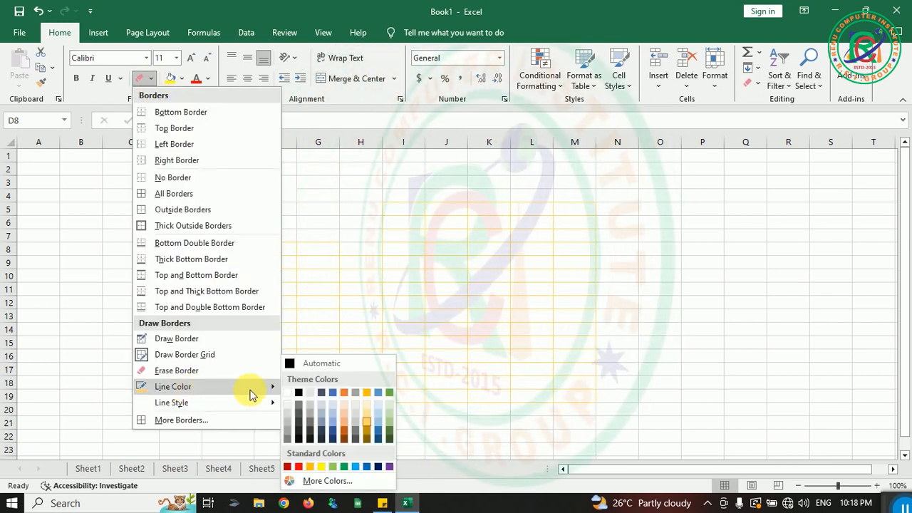
pyautogui.click(300, 467)
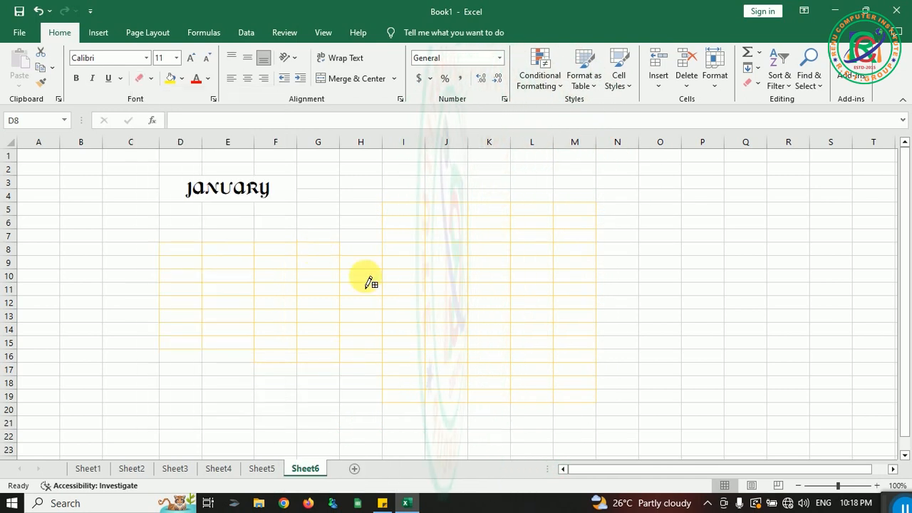
pyautogui.moveTo(497, 392); pyautogui.dragTo(498, 393)
pyautogui.moveTo(522, 193)
pyautogui.mouseDown()
pyautogui.moveTo(581, 344)
pyautogui.moveTo(594, 417)
pyautogui.mouseUp()
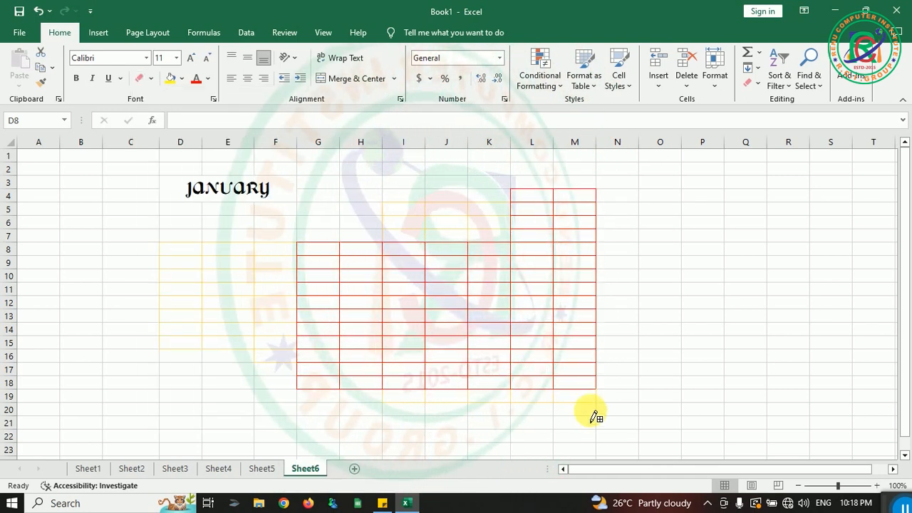
pyautogui.moveTo(214, 222)
pyautogui.mouseDown()
pyautogui.moveTo(257, 272)
pyautogui.moveTo(295, 439)
pyautogui.mouseUp()
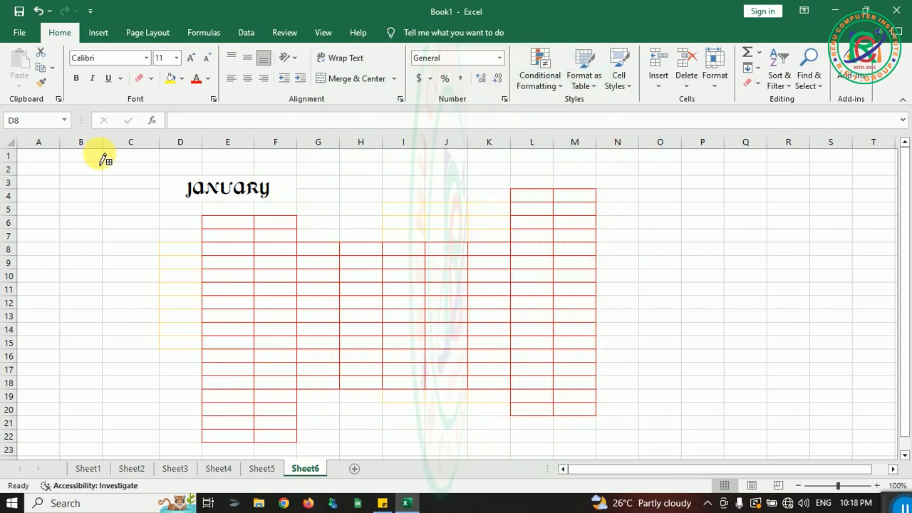
# Step: Choose the double line style for borders and draw a red grid over cells O5:Q18
pyautogui.click(150, 78)
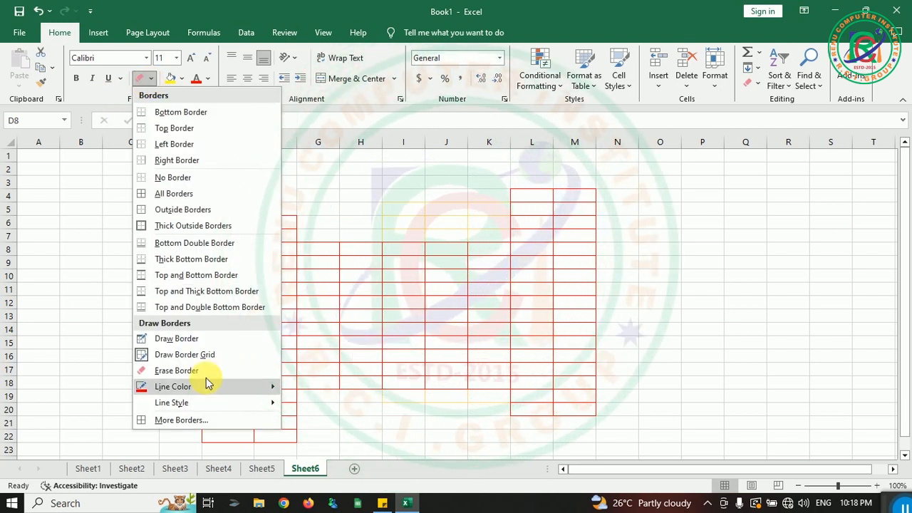
pyautogui.moveTo(205, 394)
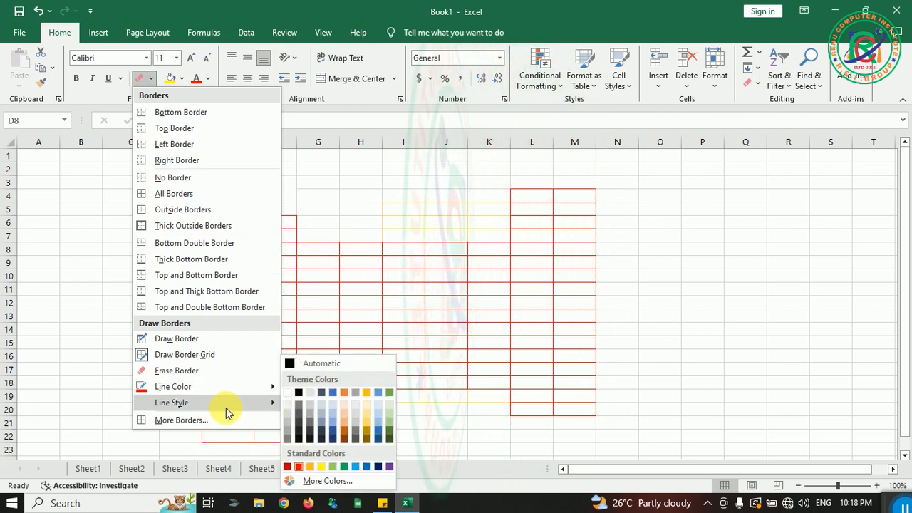
pyautogui.moveTo(261, 397)
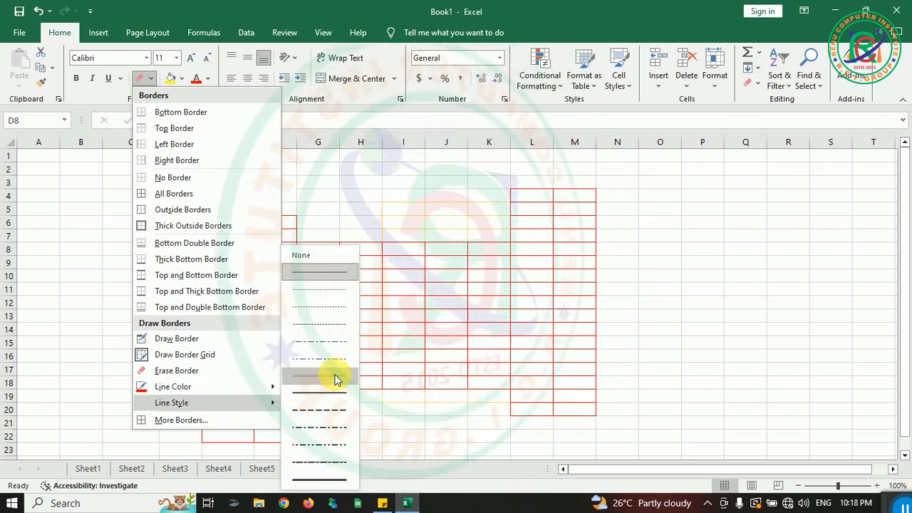
pyautogui.click(335, 377)
pyautogui.moveTo(659, 207); pyautogui.dragTo(759, 384)
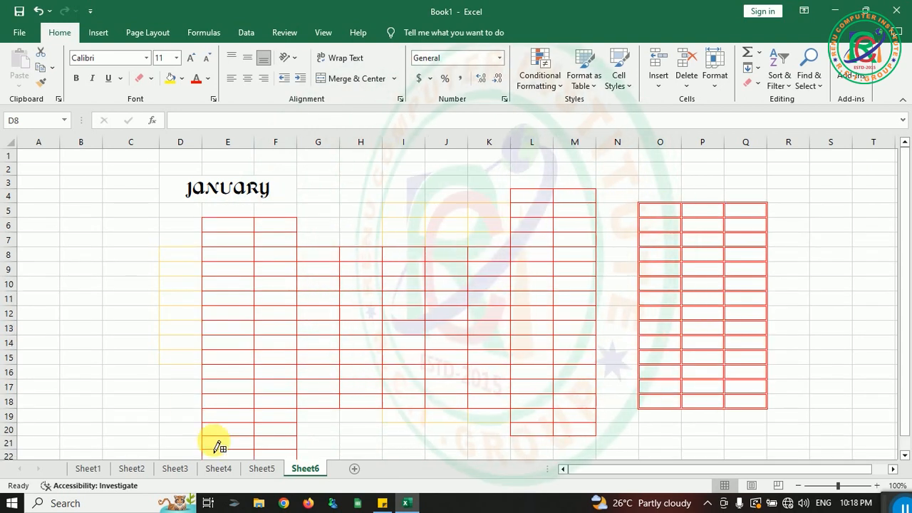
# Step: Choose the slanted dash-dot line style for borders and draw a red grid over cells A3:C19
pyautogui.click(152, 78)
pyautogui.moveTo(255, 410)
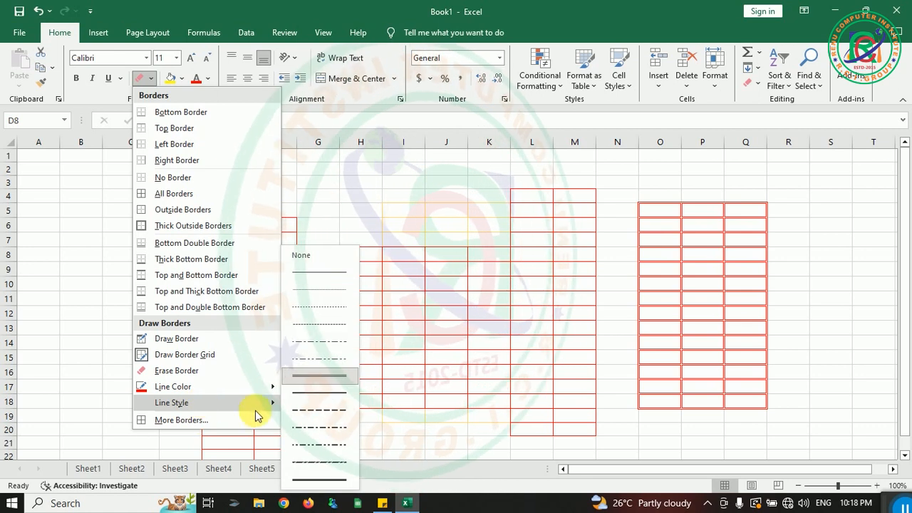
pyautogui.click(298, 461)
pyautogui.moveTo(55, 188); pyautogui.dragTo(142, 357)
pyautogui.moveTo(157, 420); pyautogui.dragTo(151, 420)
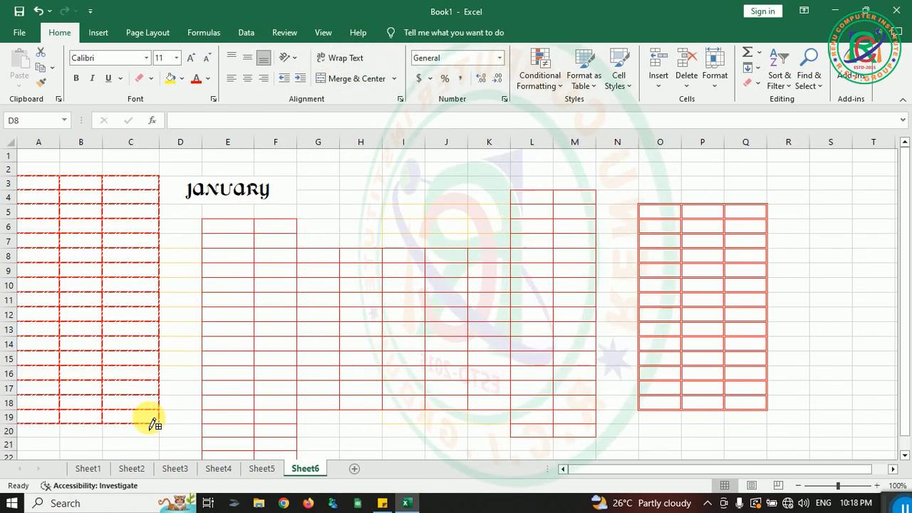
# Step: Examine the border settings in Format Cells for the range D8:F14, and close the dialog without changes
pyautogui.click(151, 80)
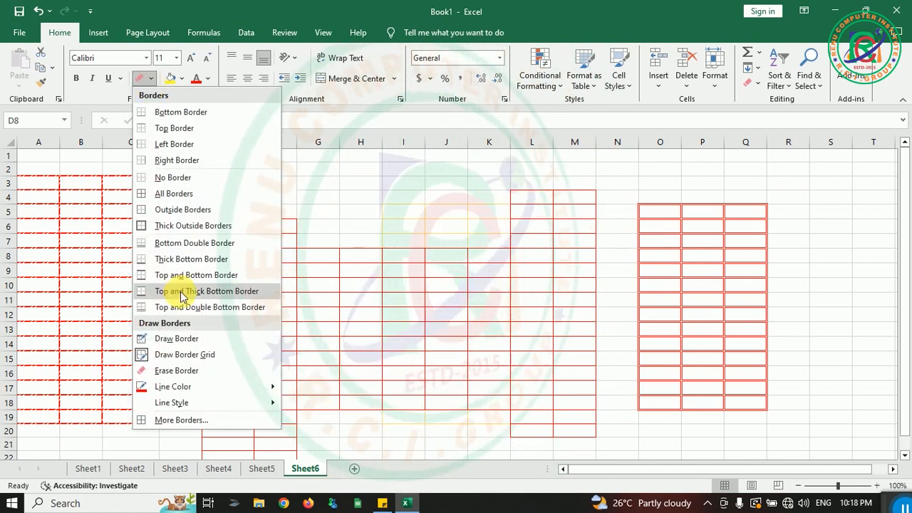
pyautogui.click(208, 425)
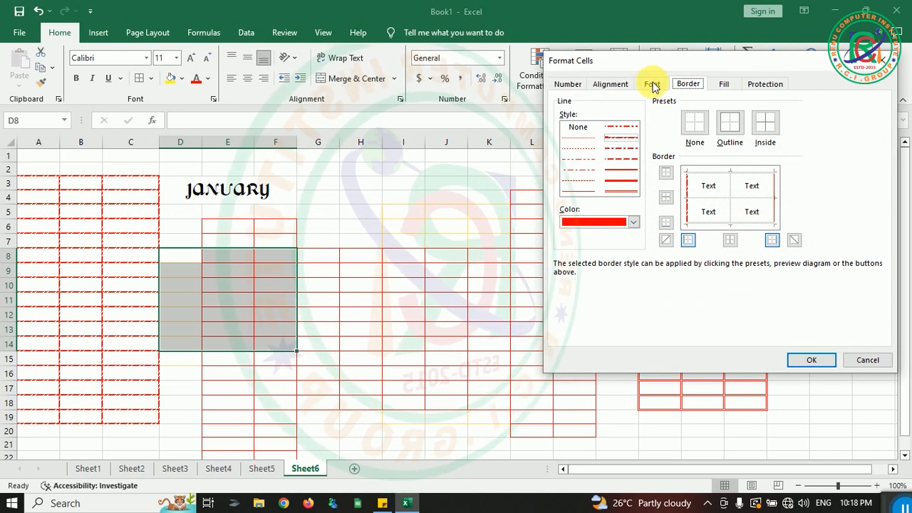
pyautogui.moveTo(683, 69); pyautogui.dragTo(456, 121)
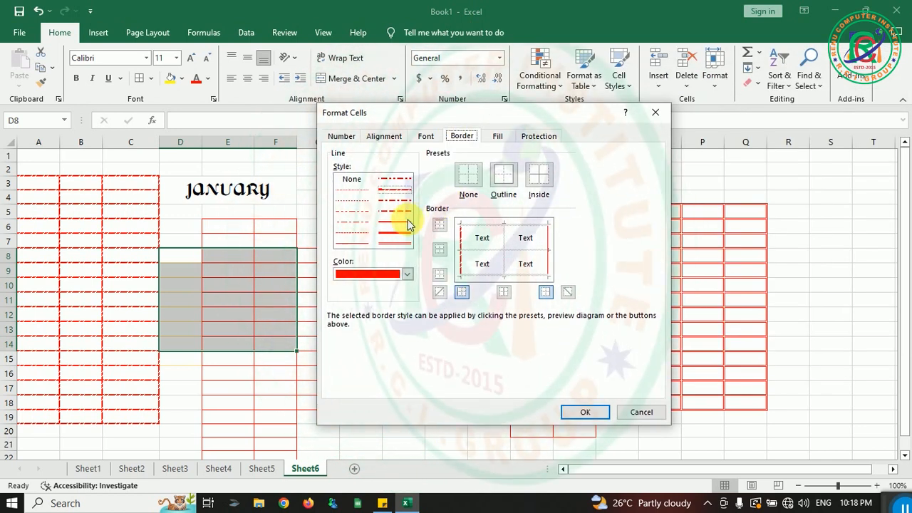
pyautogui.click(656, 114)
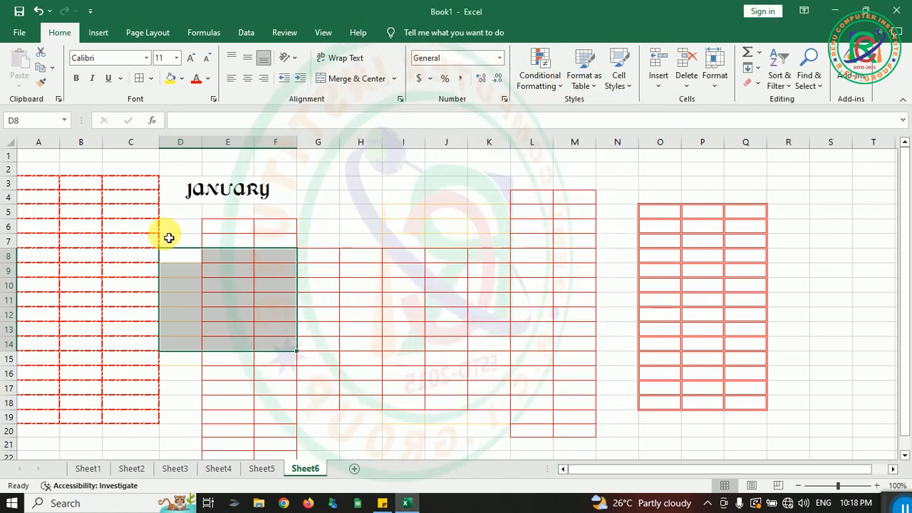
# Step: Undo all the gold and red border grids drawn on the sheet
pyautogui.hotkey('ctrl', 'z')
pyautogui.hotkey('ctrl', 'z')
pyautogui.hotkey('ctrl', 'z')
pyautogui.hotkey('ctrl', 'z')
pyautogui.hotkey('ctrl', 'z')
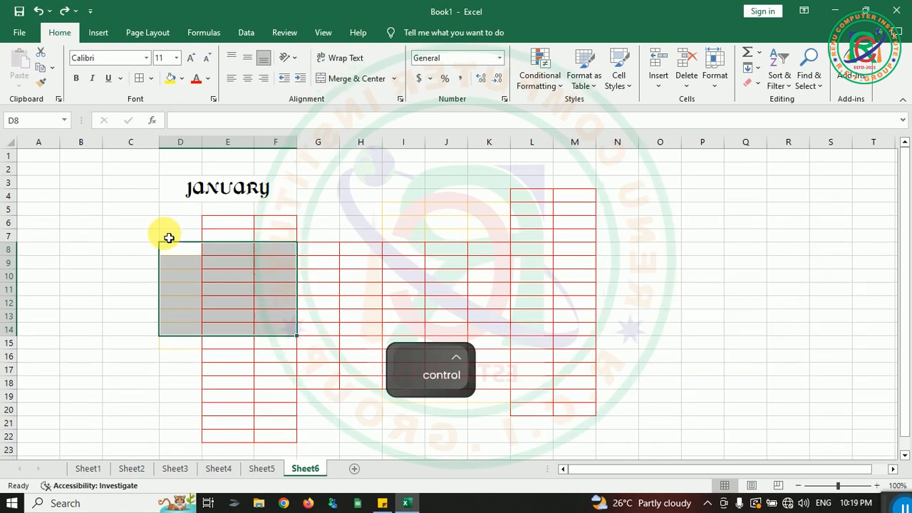
pyautogui.hotkey('ctrl', 'z')
pyautogui.hotkey('ctrl', 'z')
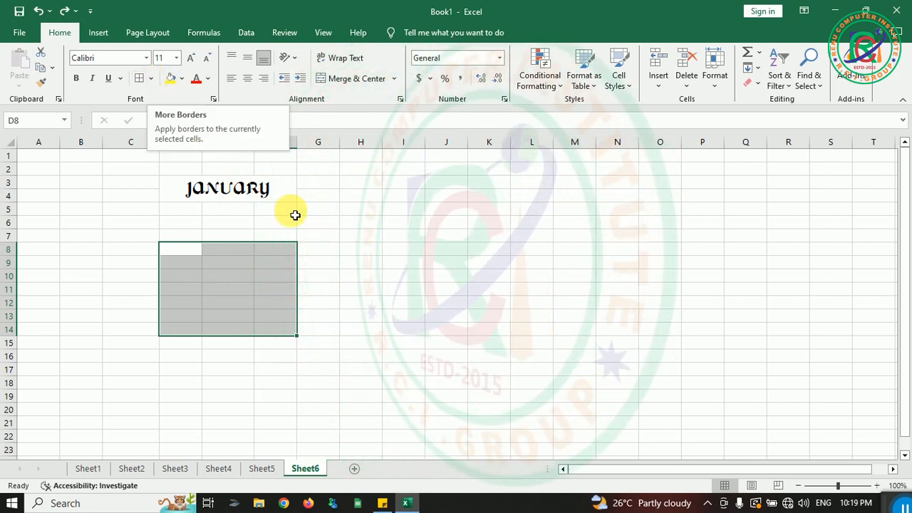
# Step: Fill the merged JANUARY heading cell D3 with the standard orange color
pyautogui.click(399, 292)
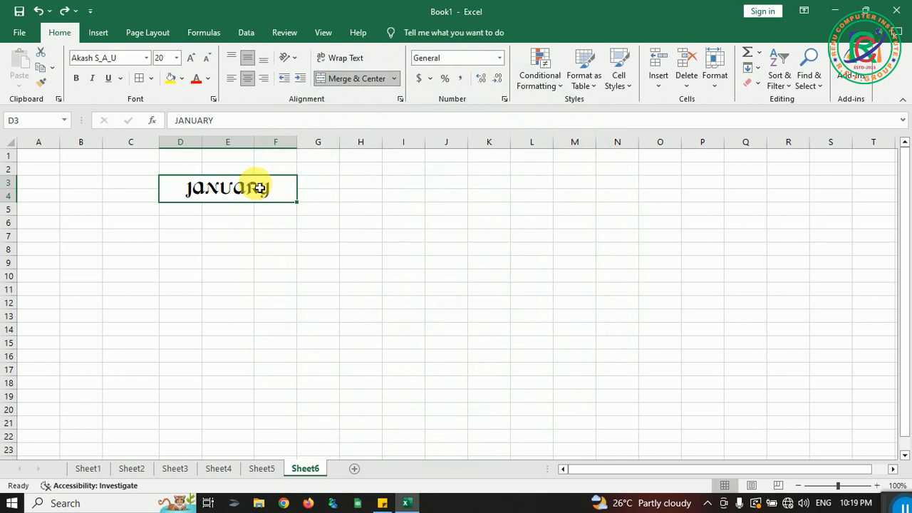
pyautogui.click(183, 81)
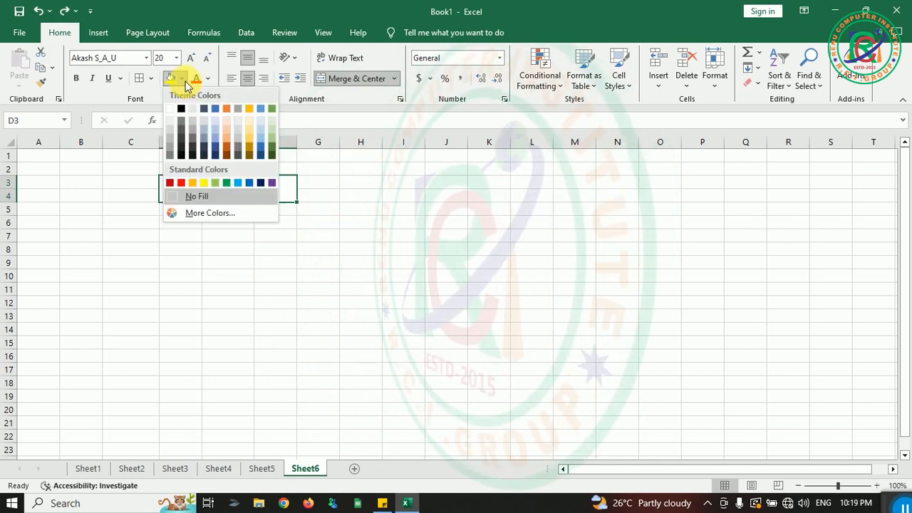
pyautogui.click(191, 182)
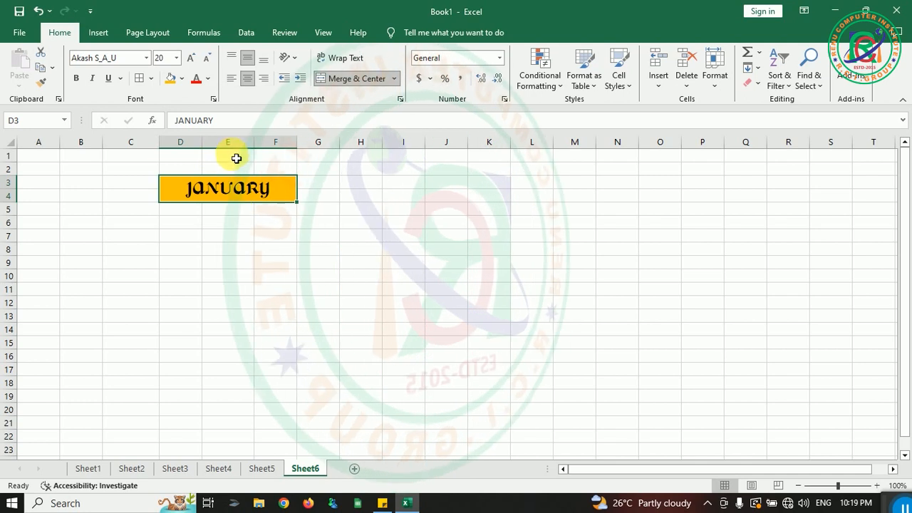
# Step: Try custom fill colors magenta (#D52BC1) and light blue (#20BBE0) for the JANUARY heading
pyautogui.click(183, 81)
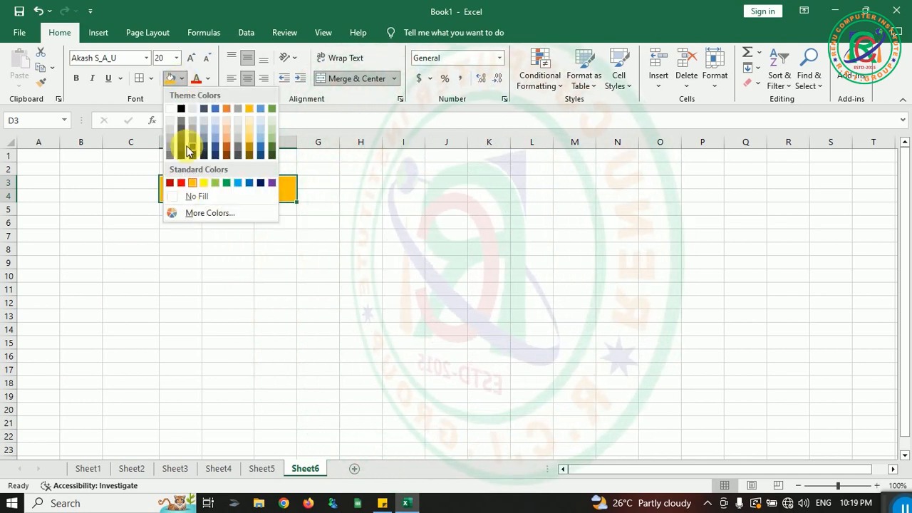
pyautogui.click(223, 215)
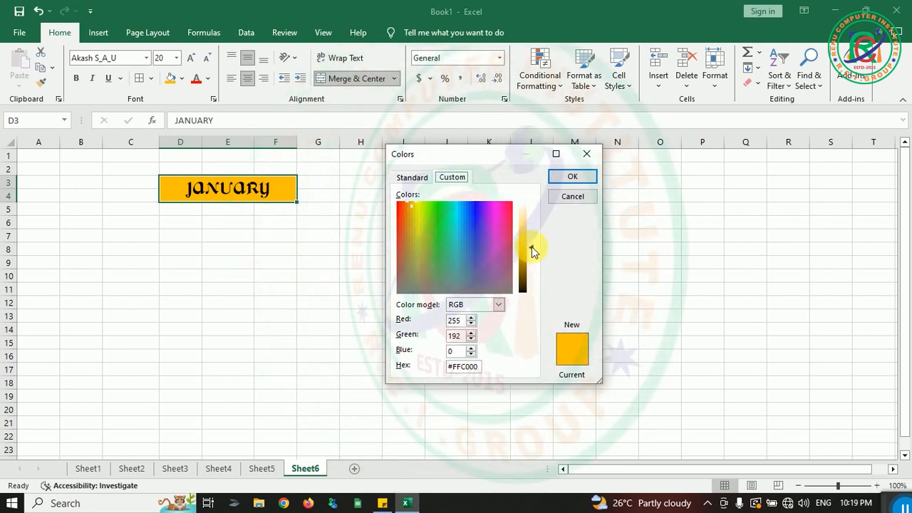
pyautogui.click(496, 240)
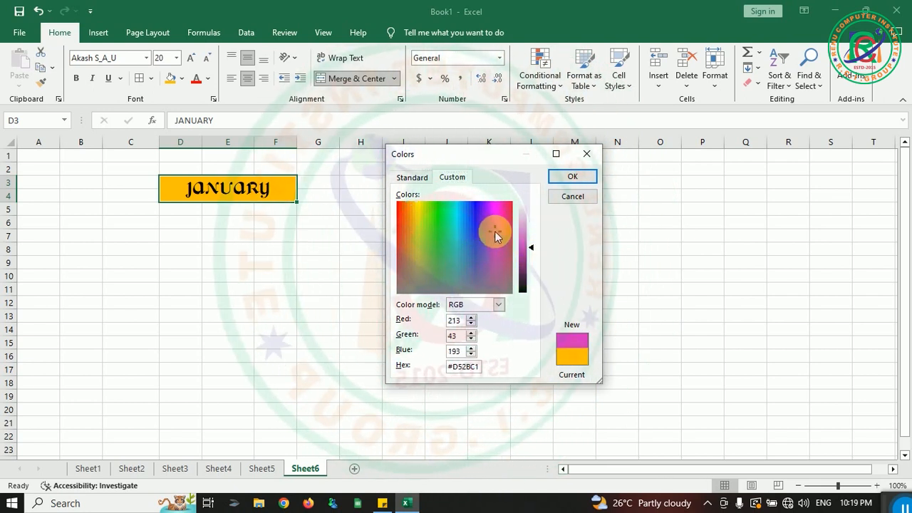
pyautogui.click(459, 227)
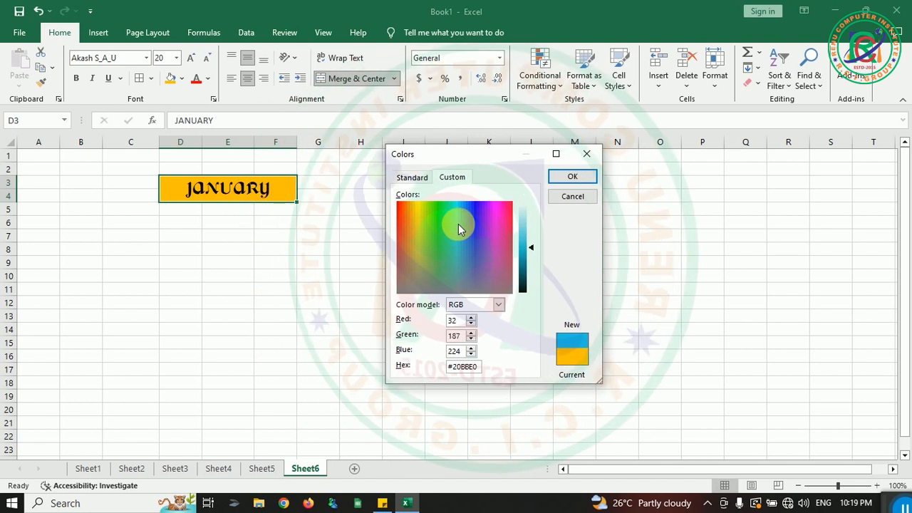
pyautogui.click(580, 177)
pyautogui.click(585, 174)
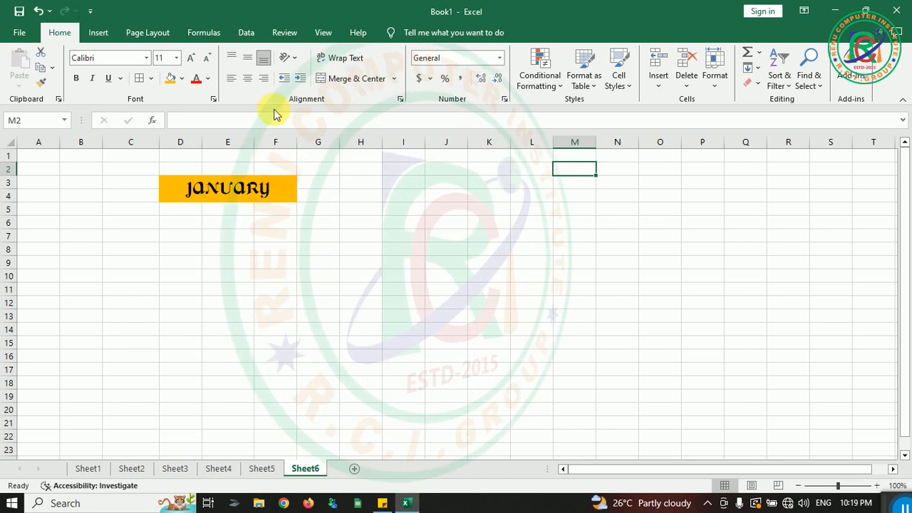
# Step: Set the font color of the merged JANUARY heading in D3 to red
pyautogui.click(182, 78)
pyautogui.click(180, 80)
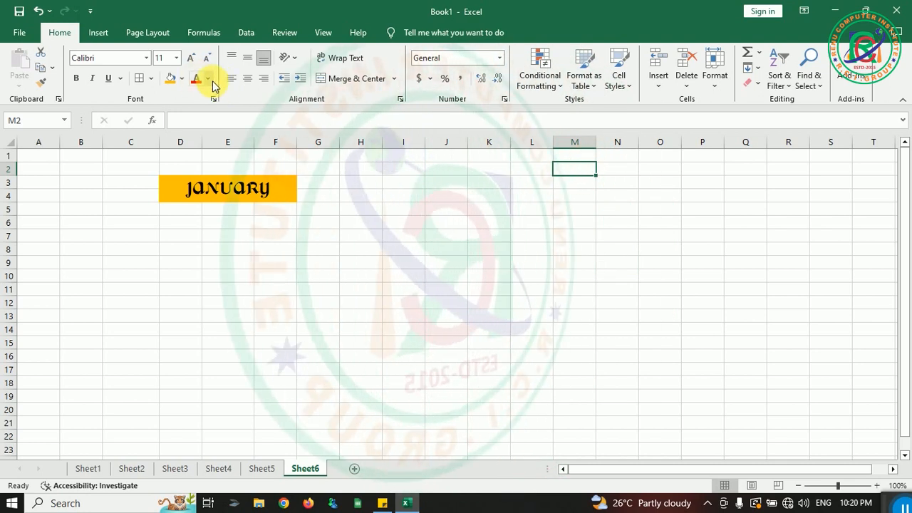
pyautogui.click(208, 80)
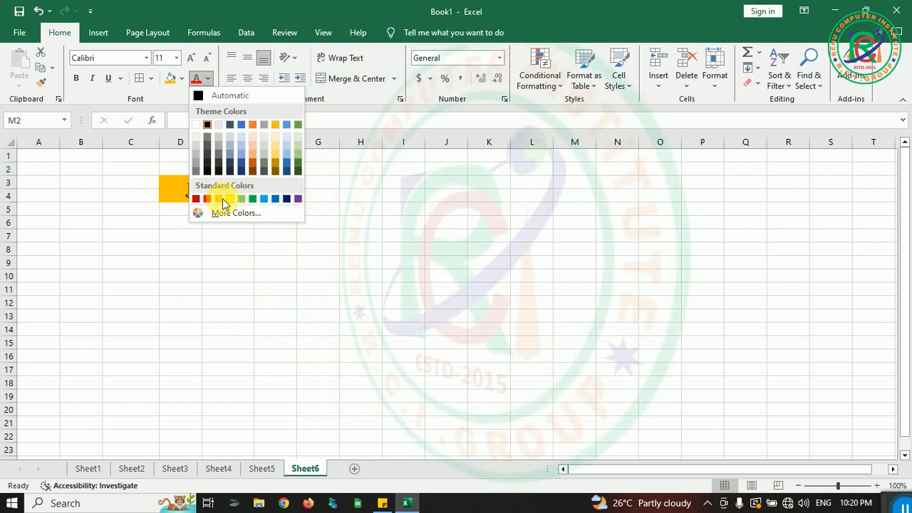
pyautogui.click(197, 199)
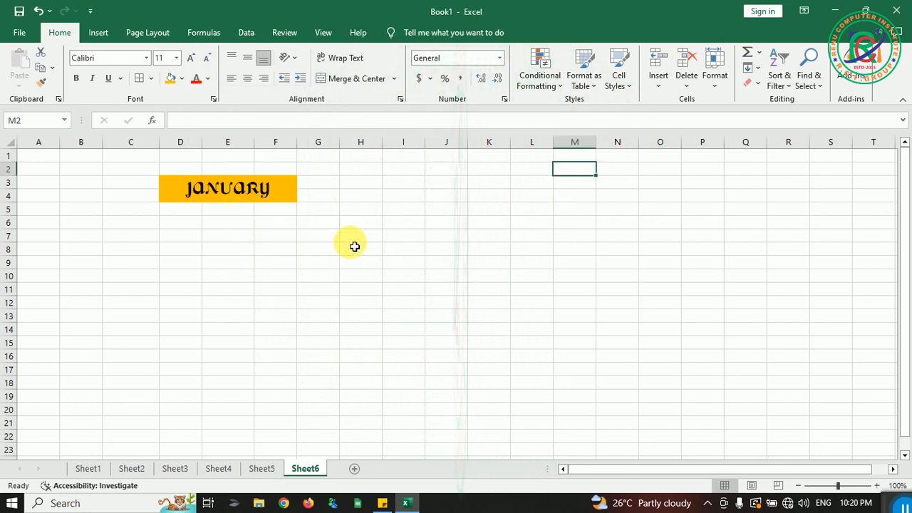
pyautogui.click(285, 197)
pyautogui.click(196, 78)
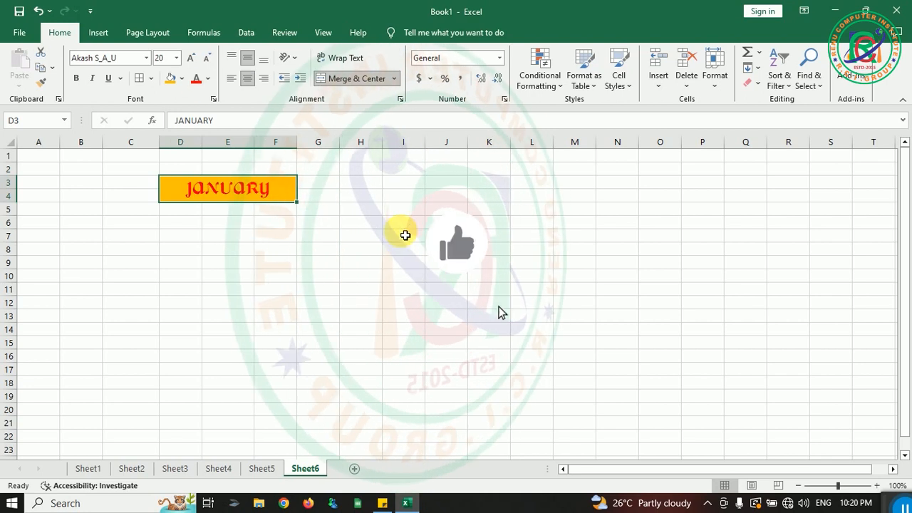
pyautogui.click(402, 236)
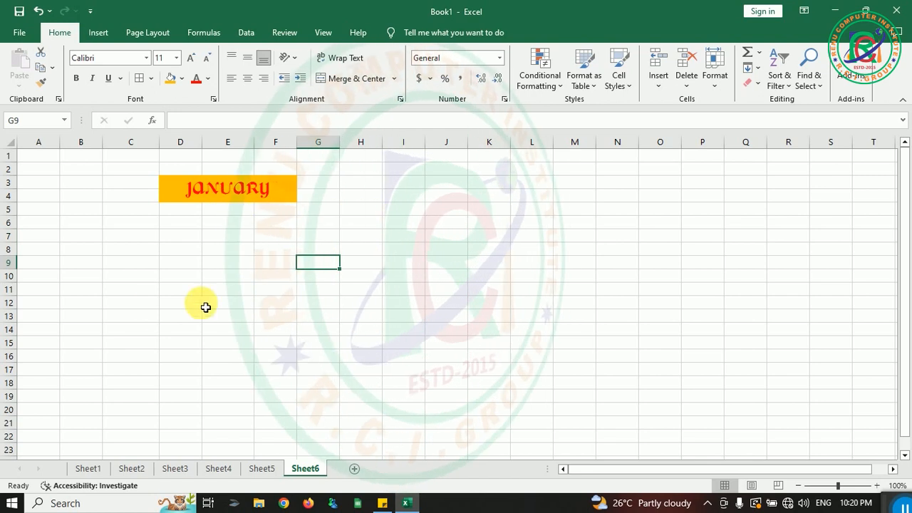
# Step: Merge and center the range D9:F10 and enter the text INTRODUCTION in it
pyautogui.moveTo(191, 270); pyautogui.dragTo(275, 283)
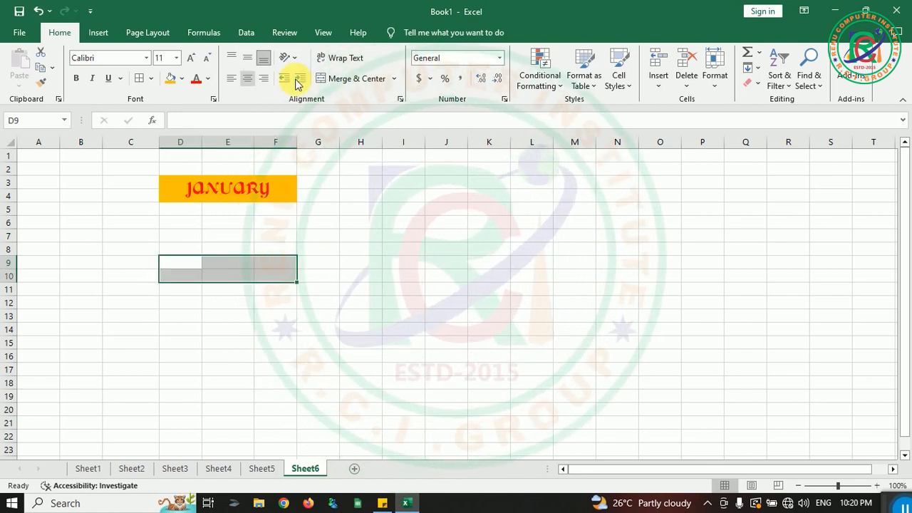
pyautogui.click(356, 80)
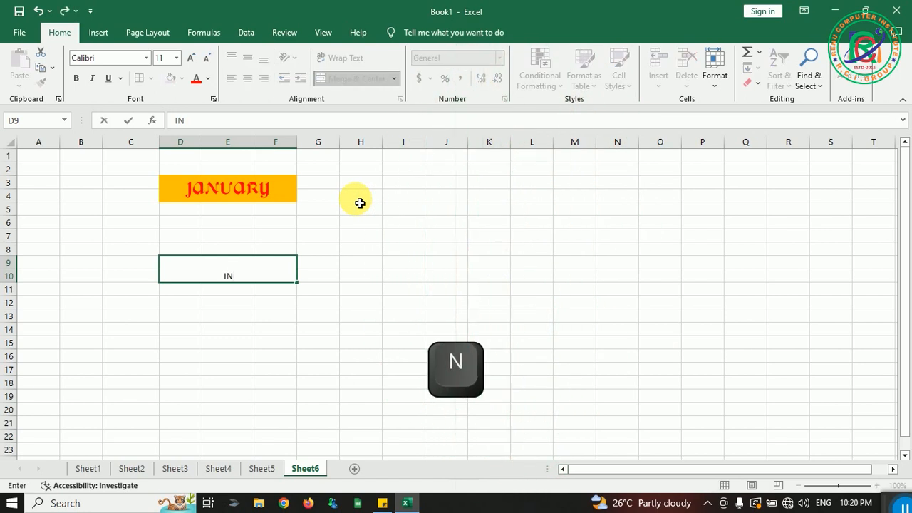
pyautogui.write('INTRODUCTION')
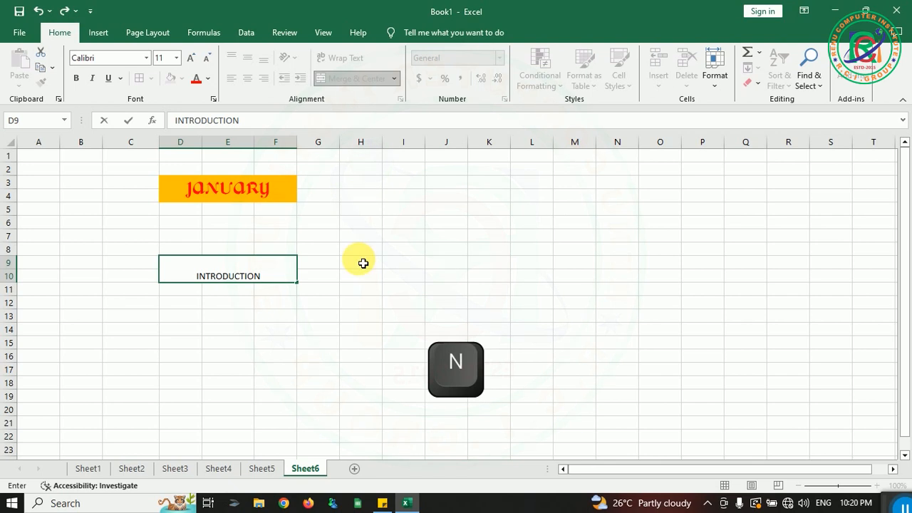
pyautogui.click(385, 262)
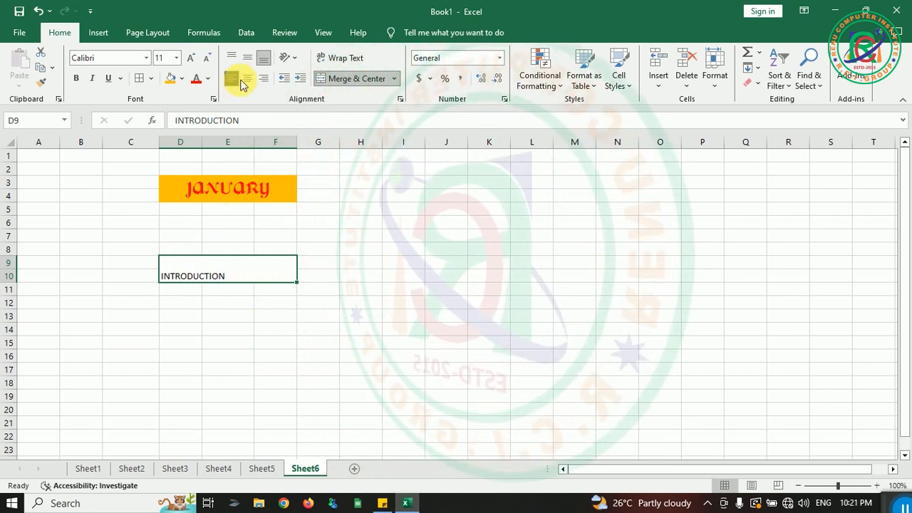
# Step: Center the INTRODUCTION text horizontally and vertically in its merged cell, and format it bold at size 20
pyautogui.click(263, 79)
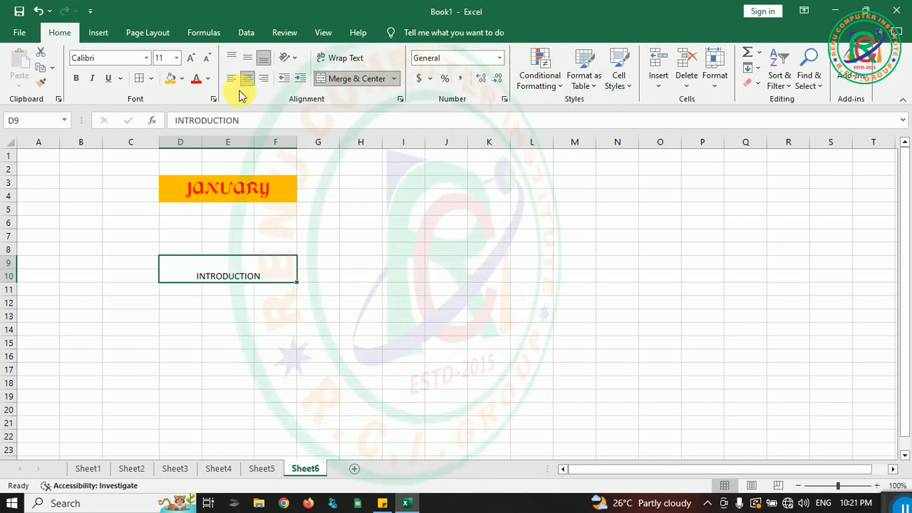
pyautogui.click(231, 62)
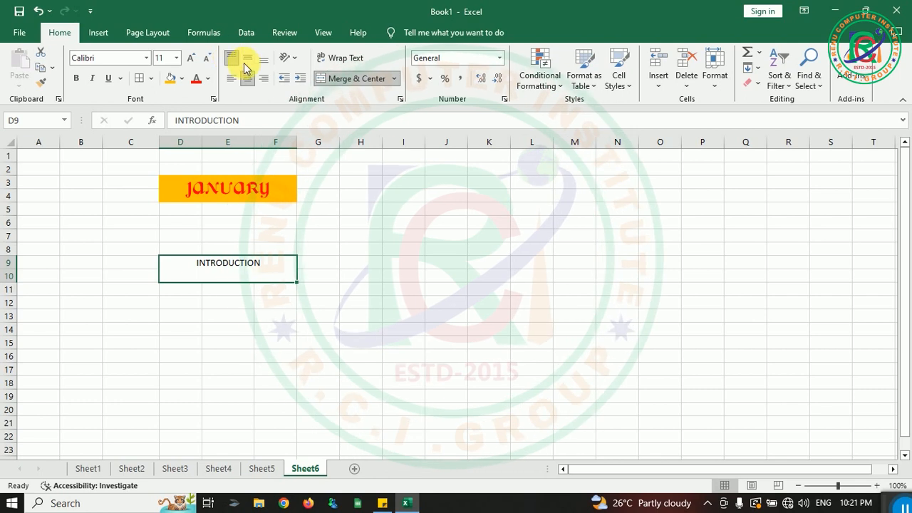
pyautogui.click(249, 61)
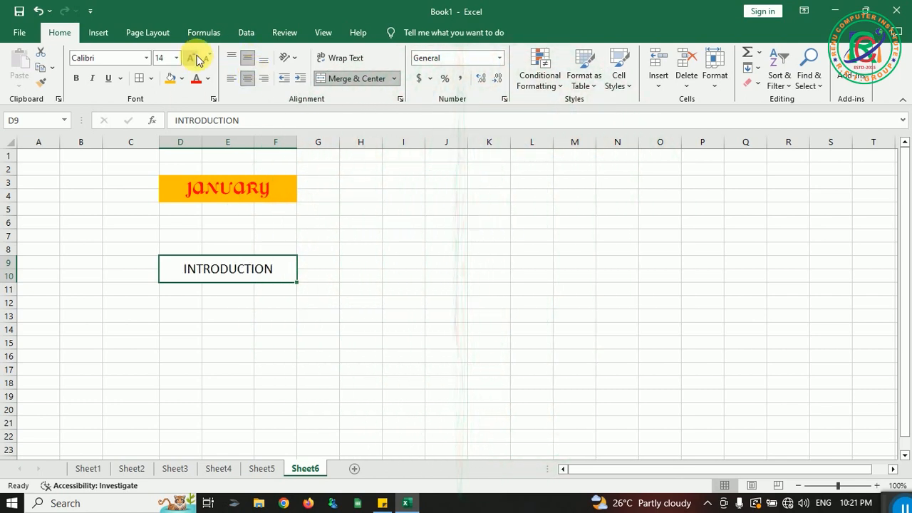
pyautogui.click(76, 80)
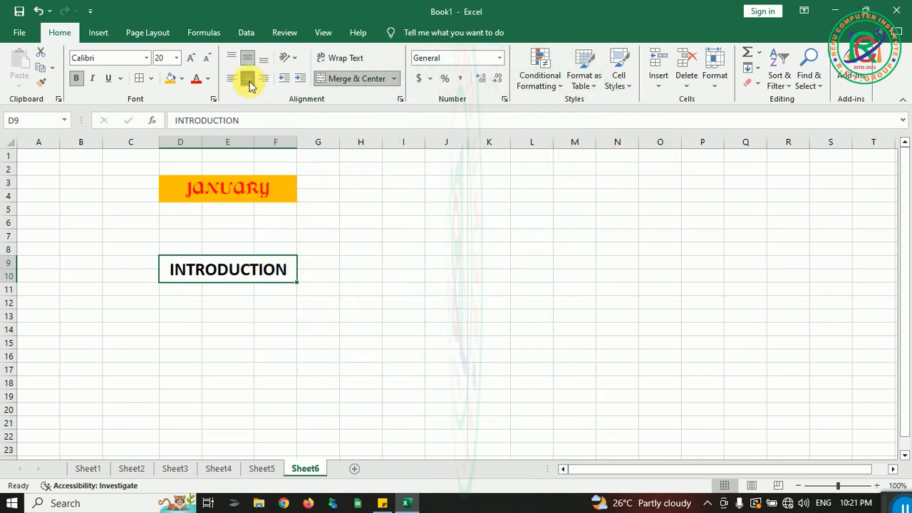
# Step: Try the Angle Counterclockwise, Angle Clockwise, Vertical Text and Rotate Text Up orientations on the INTRODUCTION cell
pyautogui.click(295, 58)
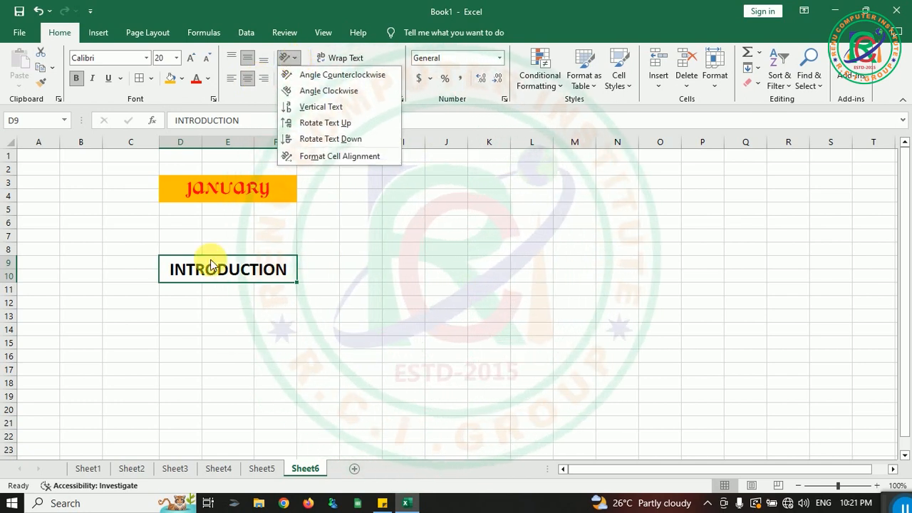
pyautogui.click(345, 80)
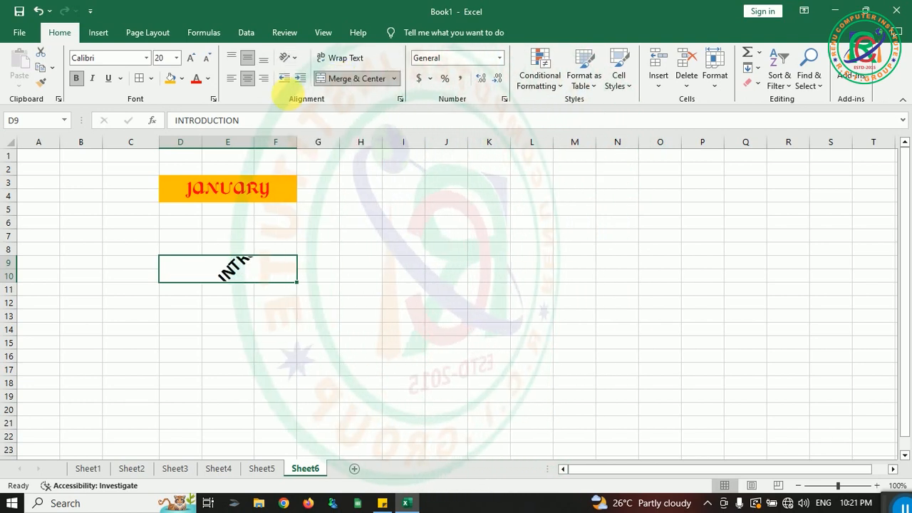
pyautogui.click(293, 58)
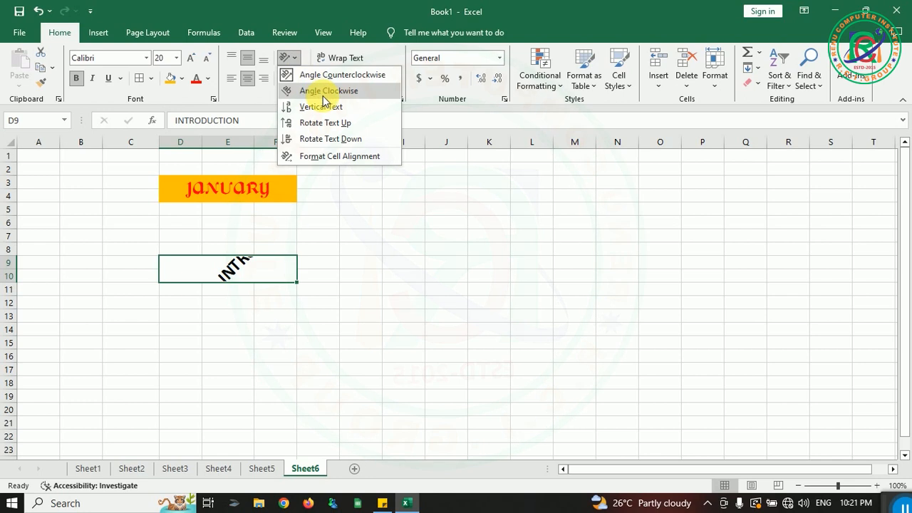
pyautogui.click(323, 93)
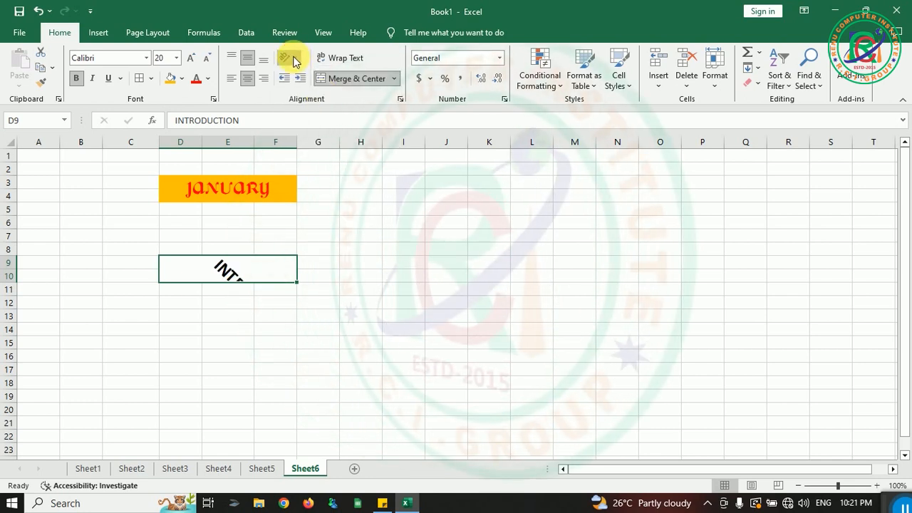
pyautogui.click(294, 58)
pyautogui.click(317, 106)
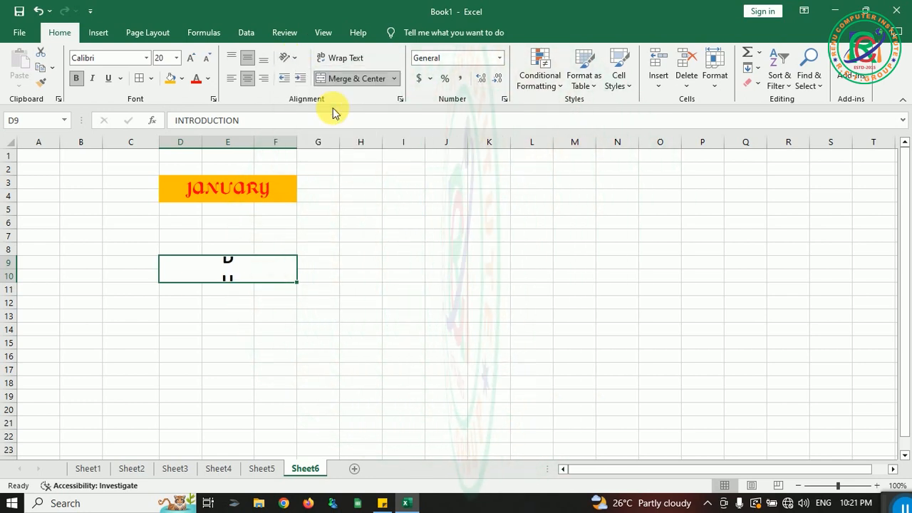
pyautogui.click(294, 60)
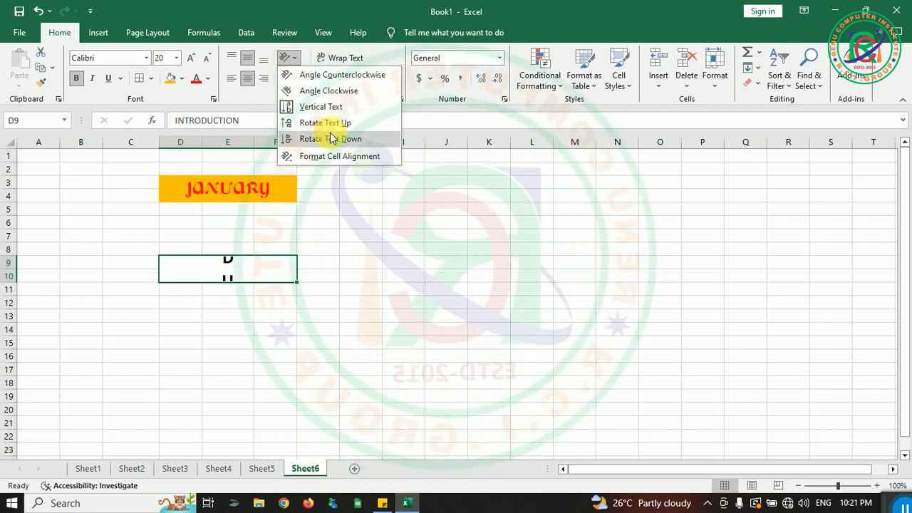
pyautogui.click(335, 123)
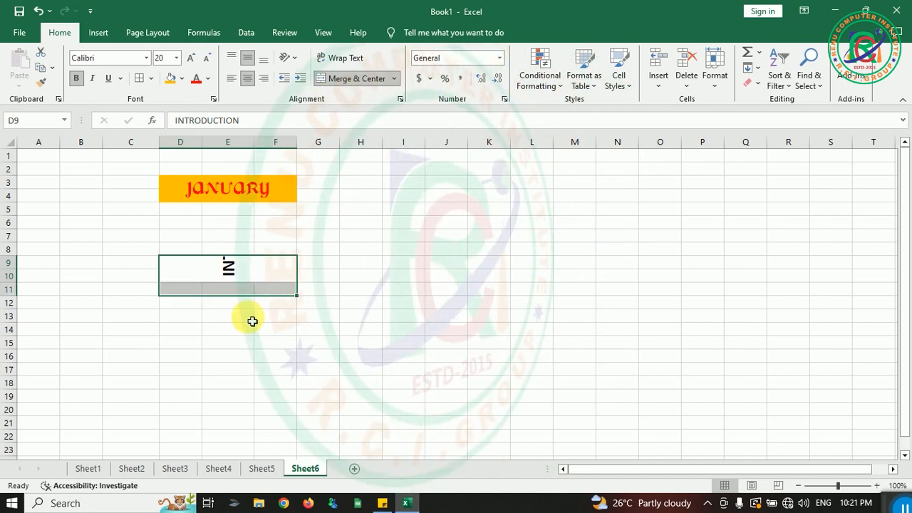
# Step: Examine the Format Cells alignment and orientation settings for the INTRODUCTION cell, and close the dialog without changes
pyautogui.click(242, 270)
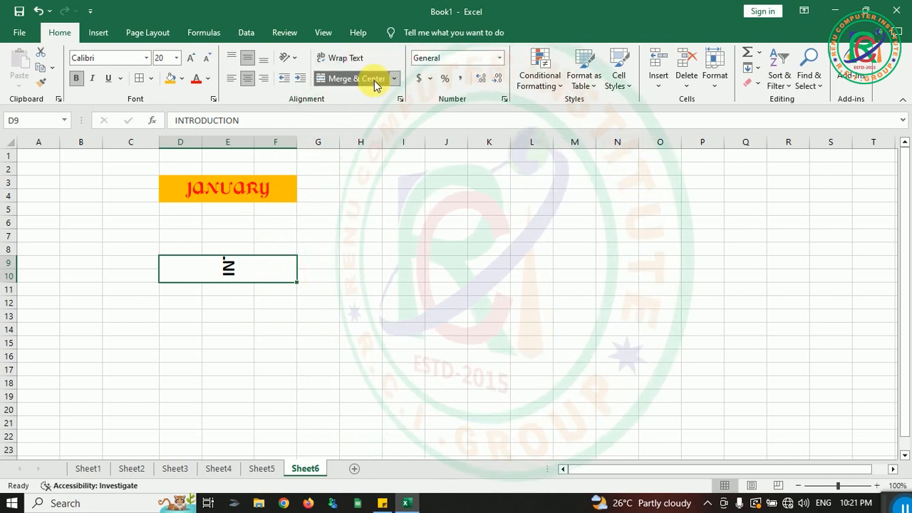
pyautogui.click(293, 58)
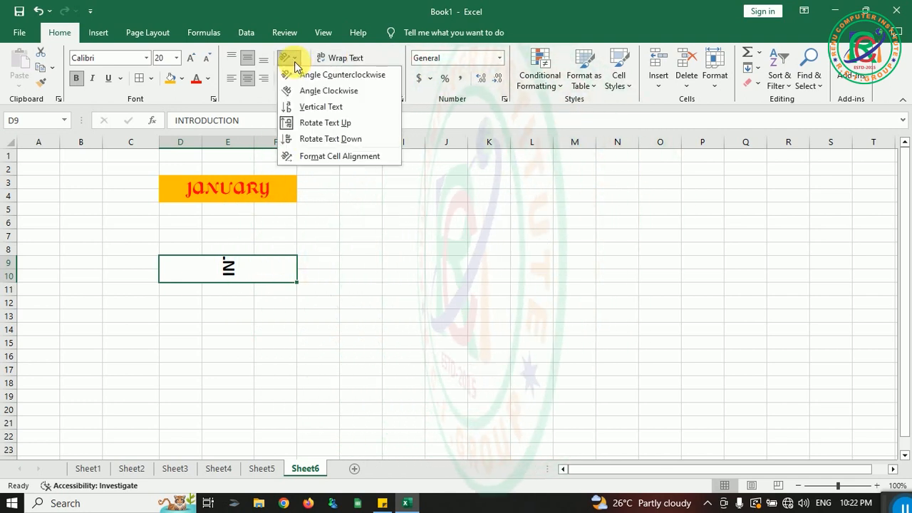
pyautogui.click(339, 157)
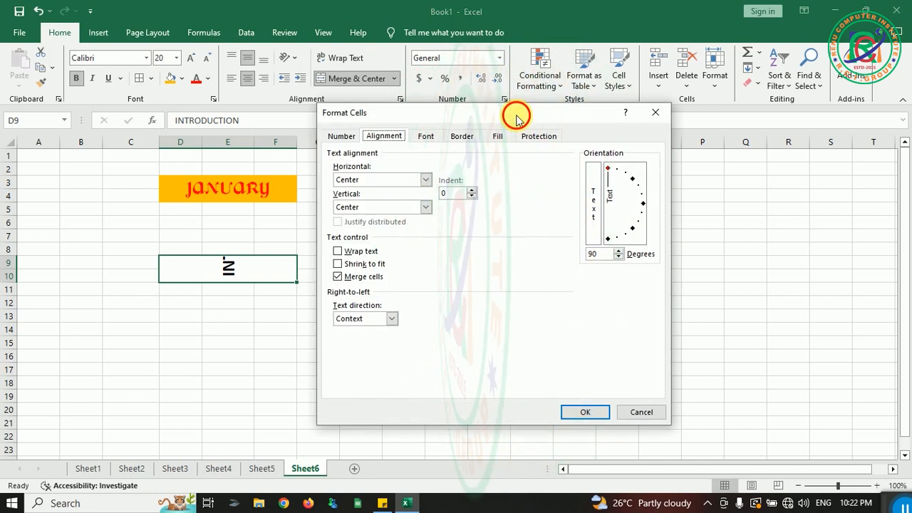
pyautogui.moveTo(516, 118); pyautogui.dragTo(559, 119)
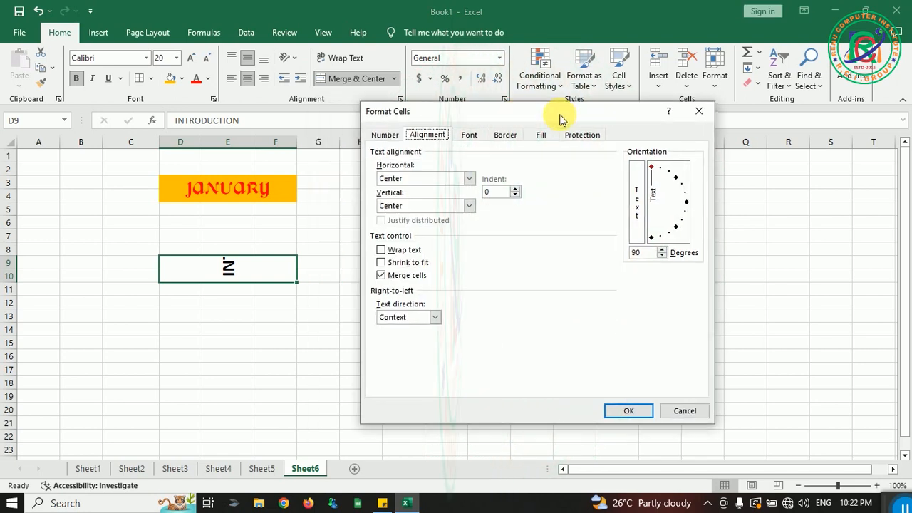
pyautogui.click(698, 112)
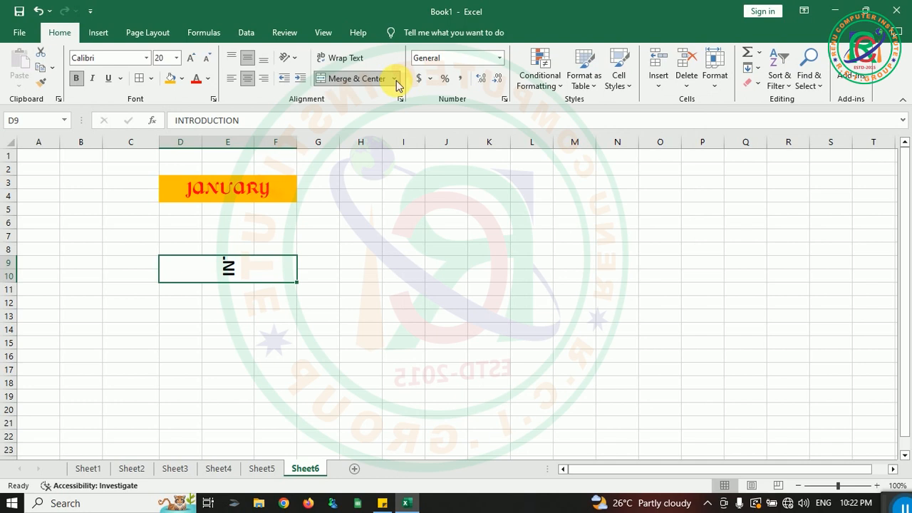
# Step: Try the Angle Counterclockwise orientation on the INTRODUCTION cell again, and undo all its text rotation changes
pyautogui.click(289, 58)
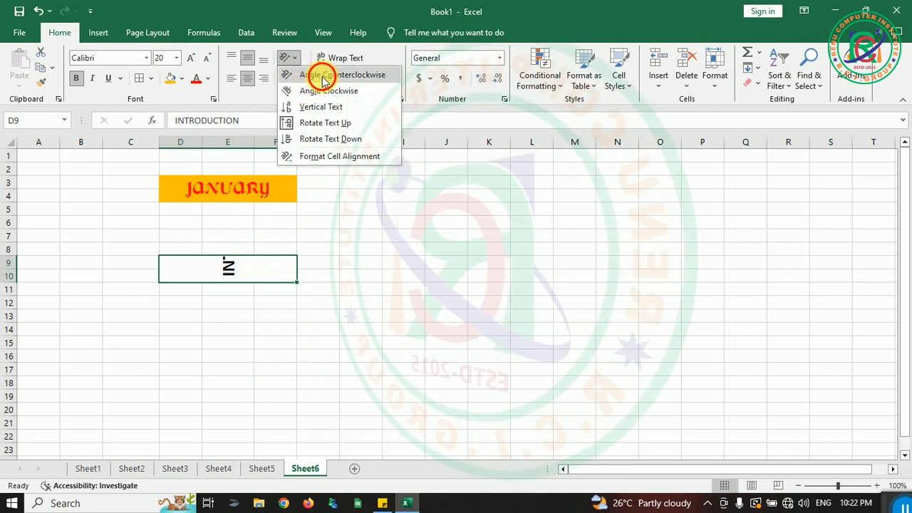
pyautogui.click(322, 76)
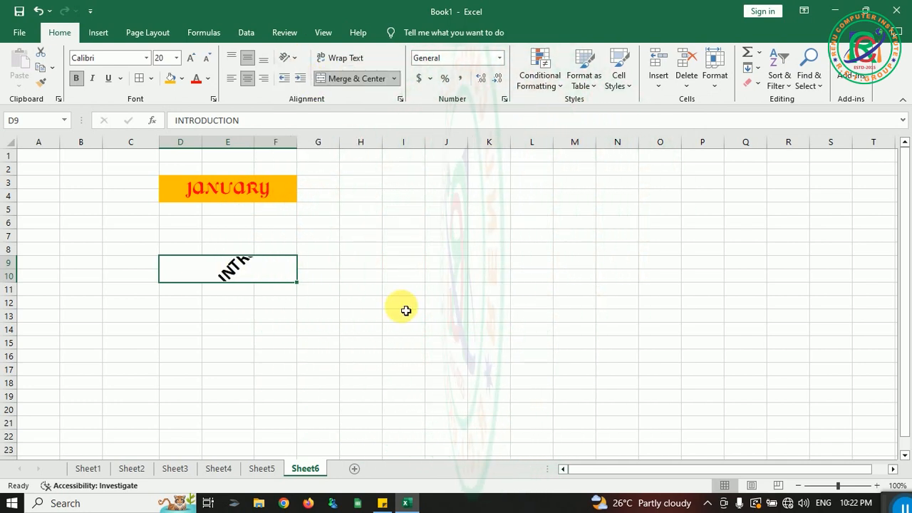
pyautogui.hotkey('ctrl', 'z')
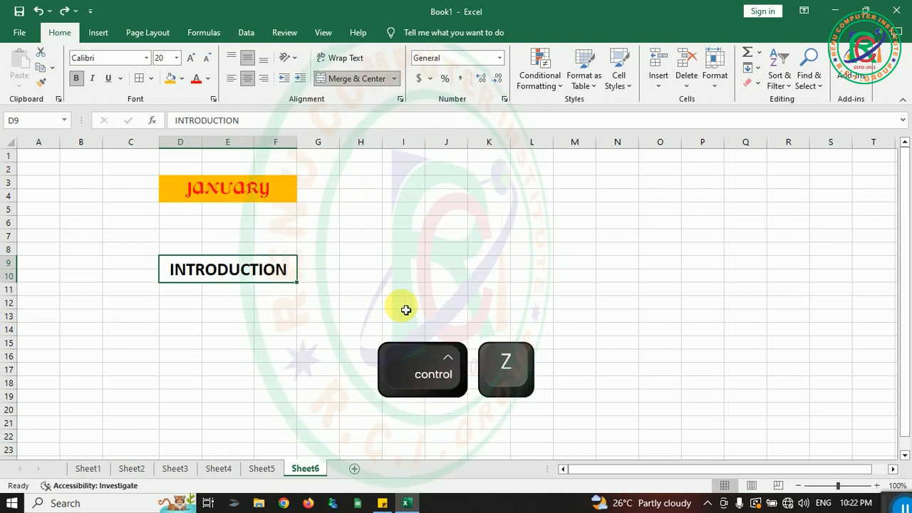
pyautogui.click(446, 288)
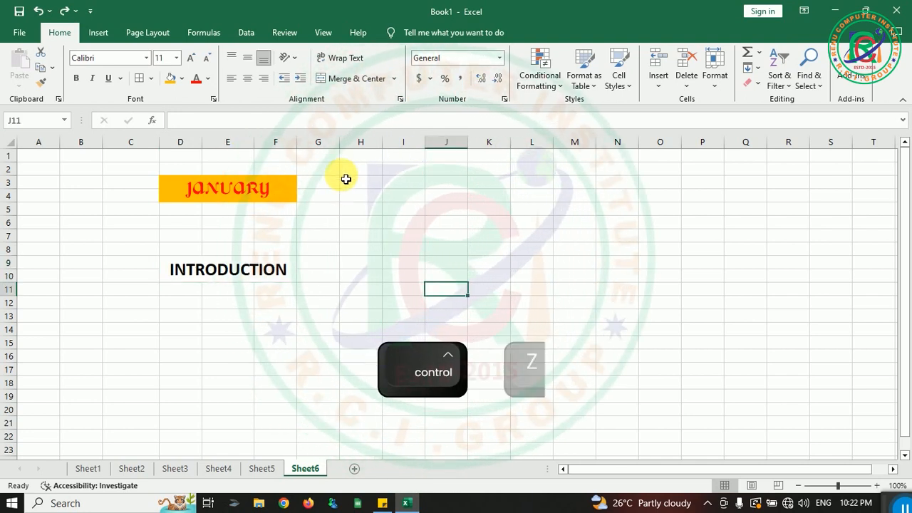